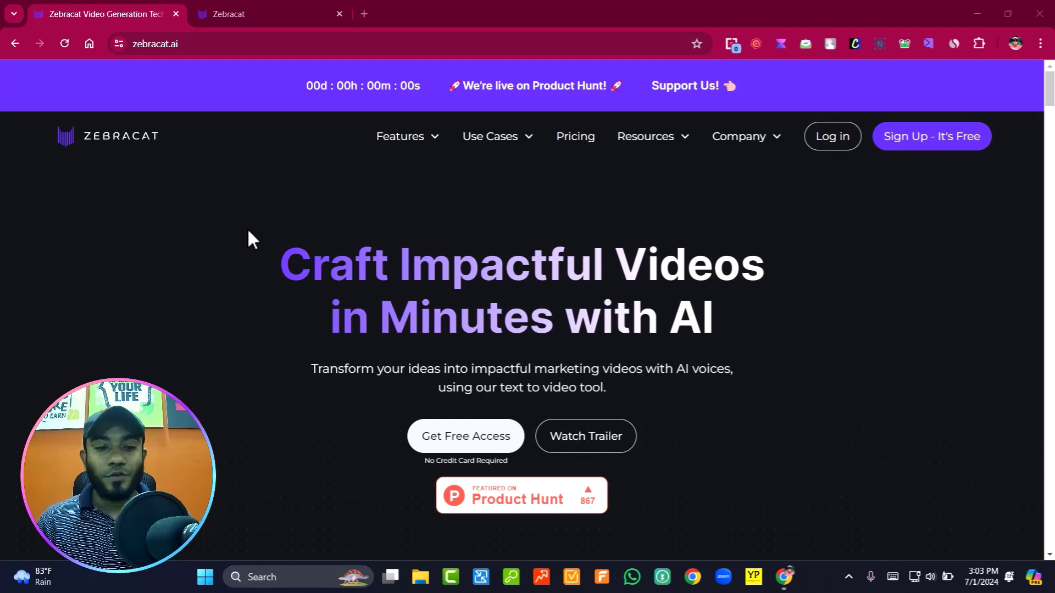
Step: Review the features and use cases listed on the Zebracat website
mouse_move(434, 147)
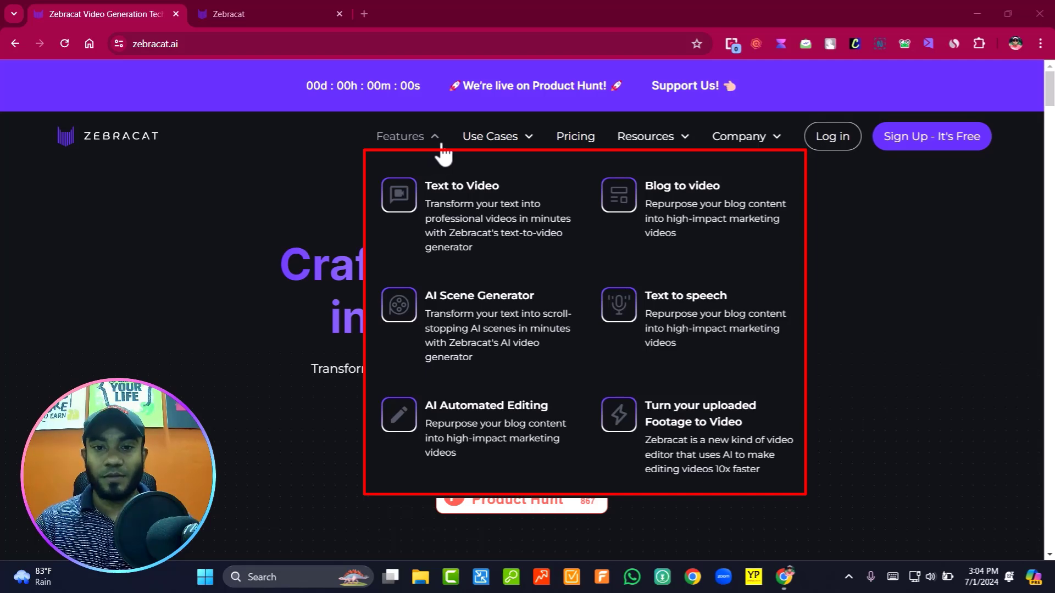
mouse_move(518, 141)
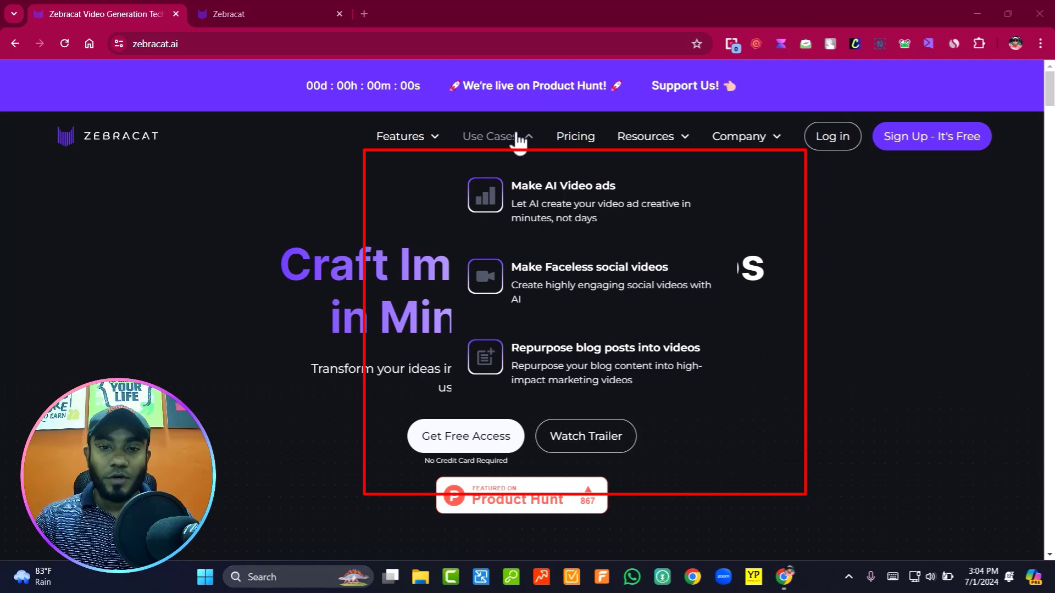
mouse_move(423, 144)
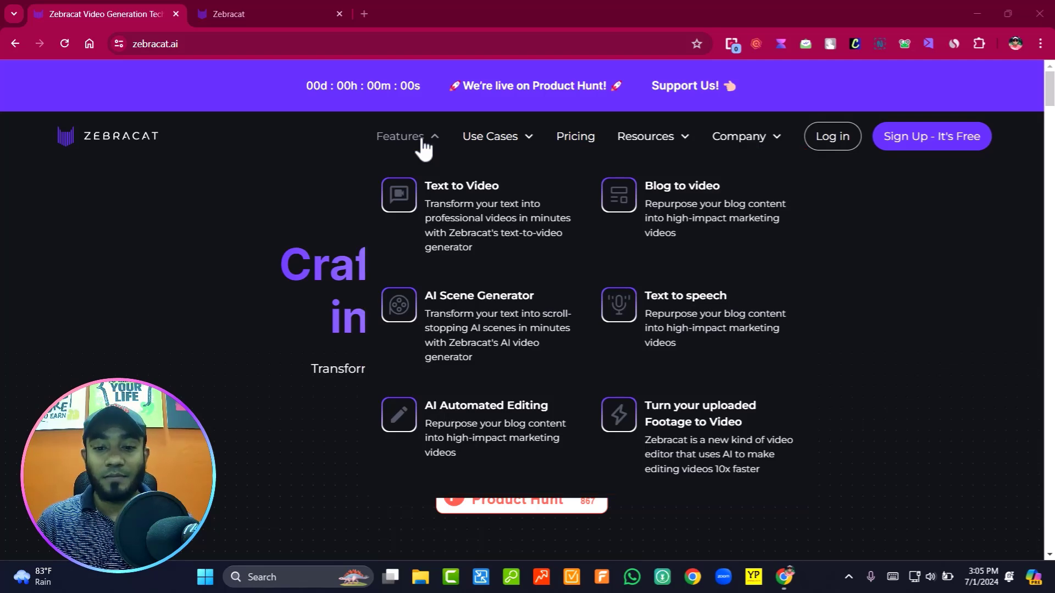
Step: Open the Zebracat pricing page and examine the credits, minutes and other inclusions of the Cat Mode plan
left_click(569, 142)
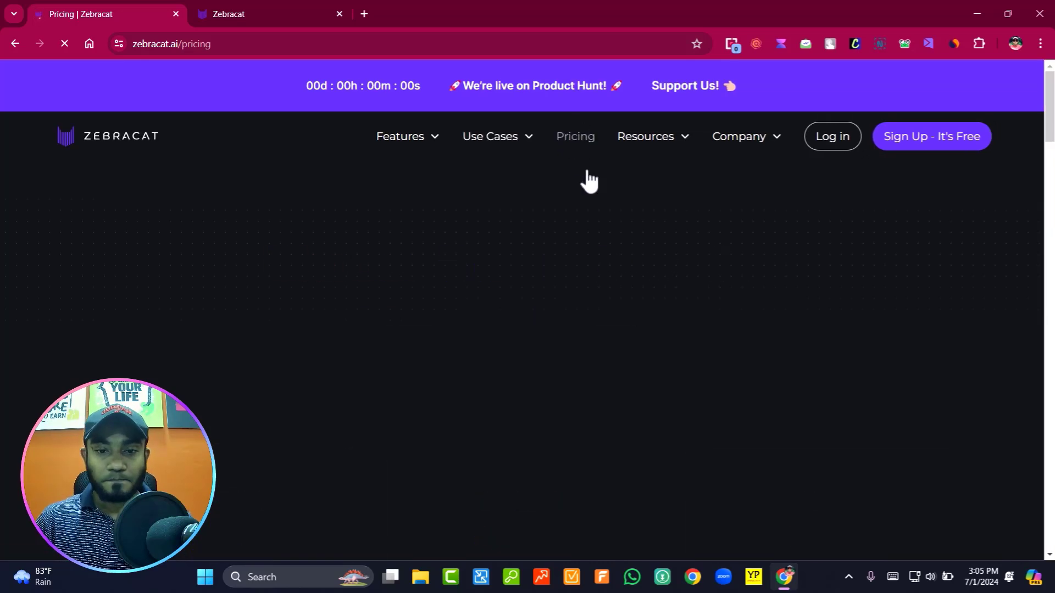
scroll(715, 311, "down", 4)
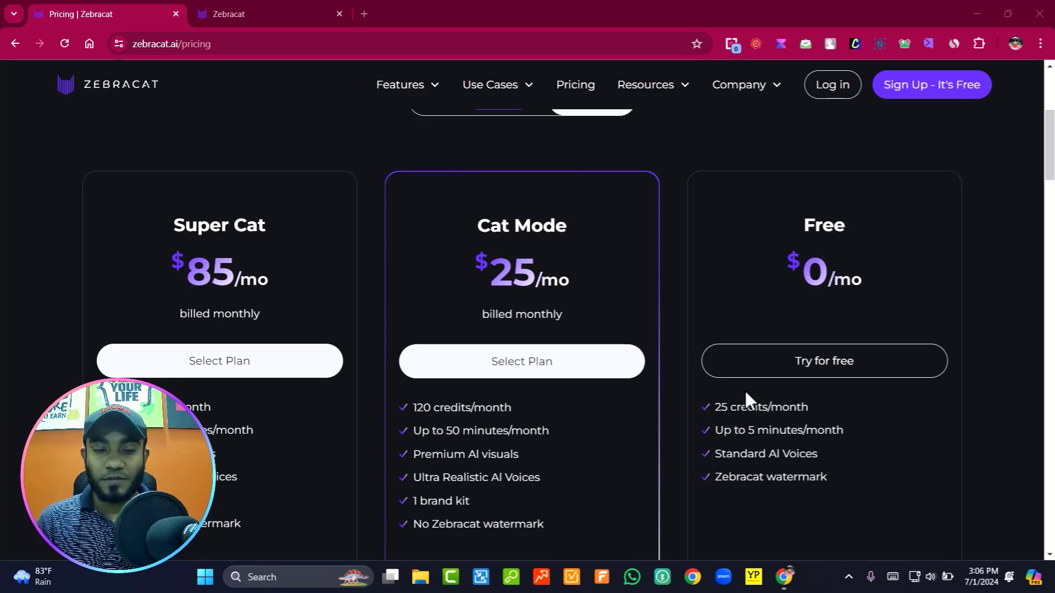
scroll(572, 331, "down", 2)
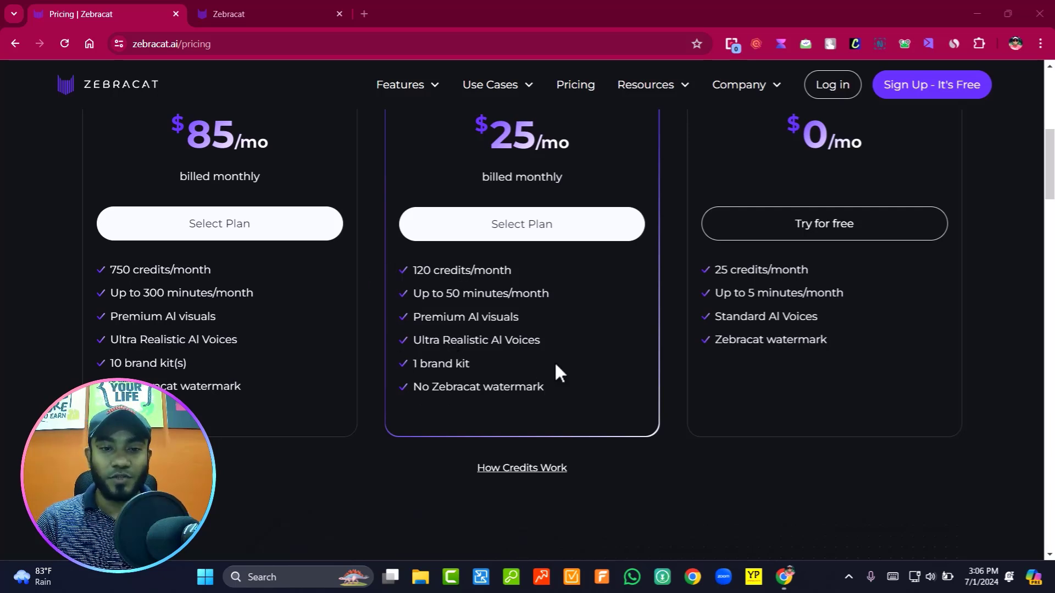
left_click_drag(555, 391, 405, 269)
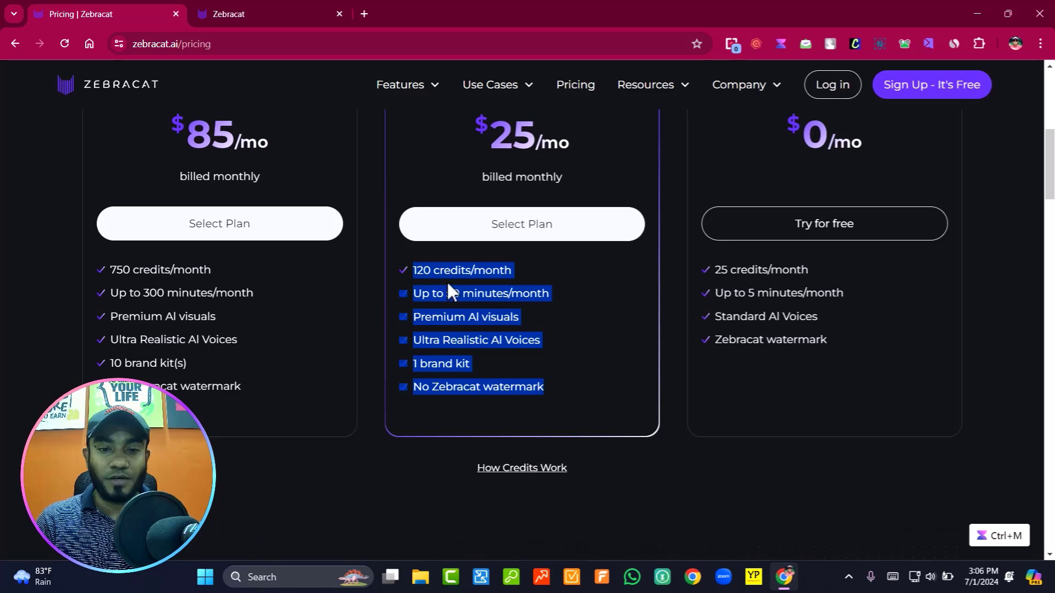
left_click_drag(413, 269, 528, 269)
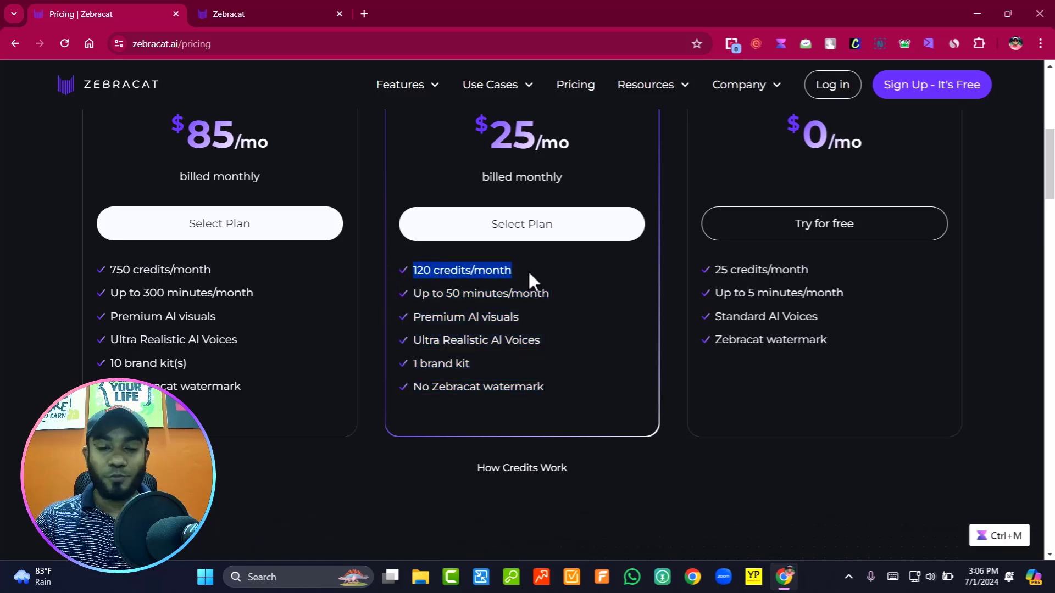
left_click(409, 268)
scroll(539, 360, "up", 1)
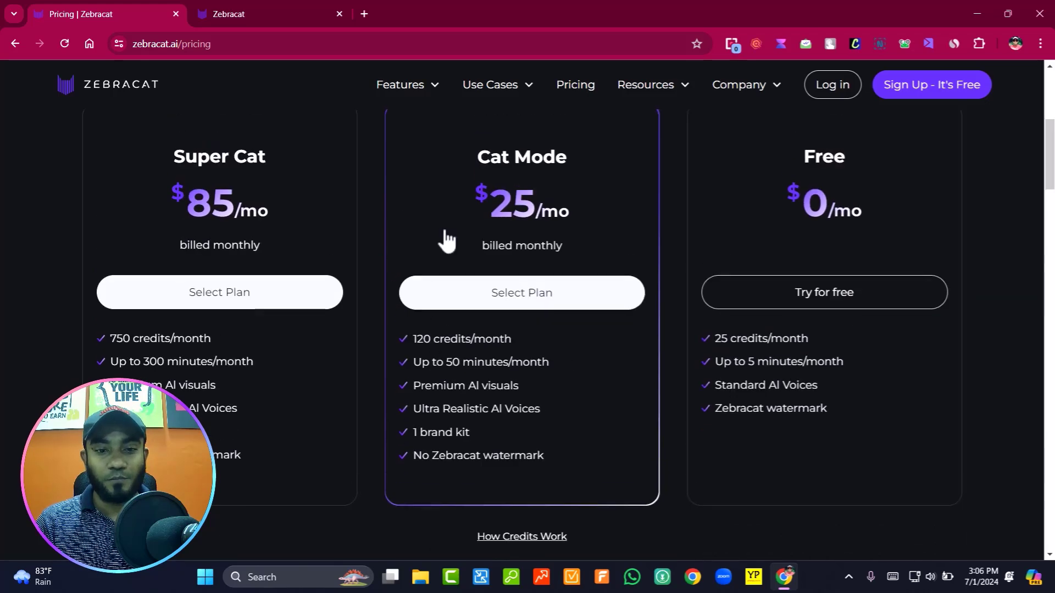
scroll(536, 395, "up", 1)
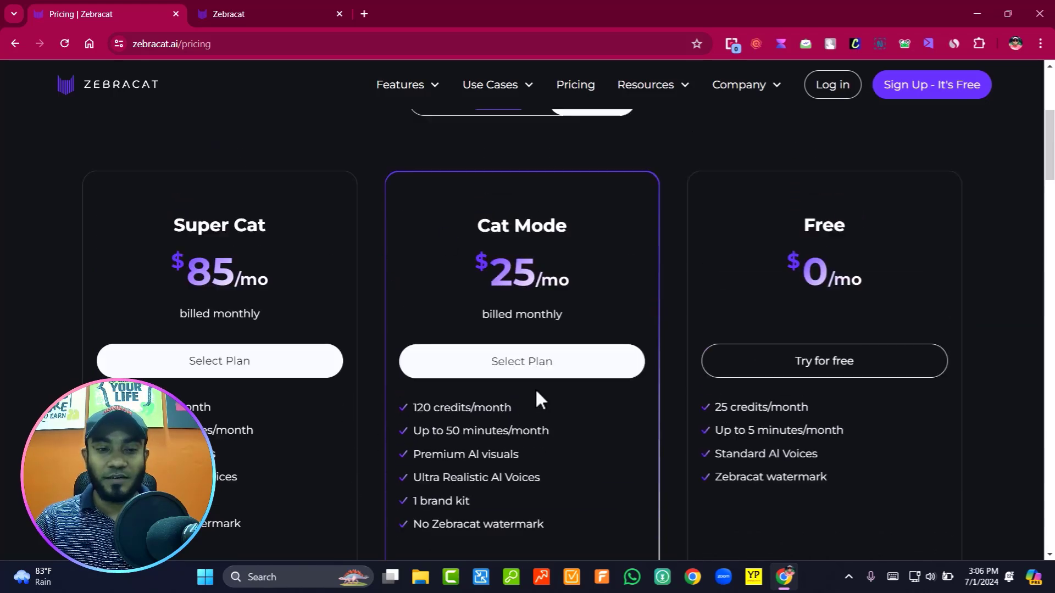
scroll(549, 354, "down", 2)
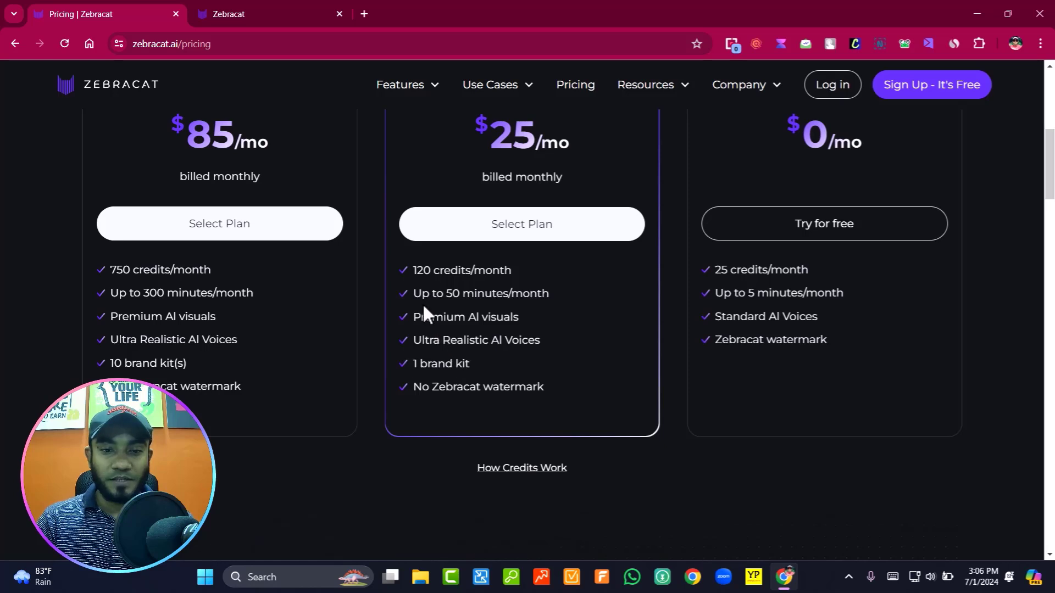
left_click_drag(413, 294, 552, 293)
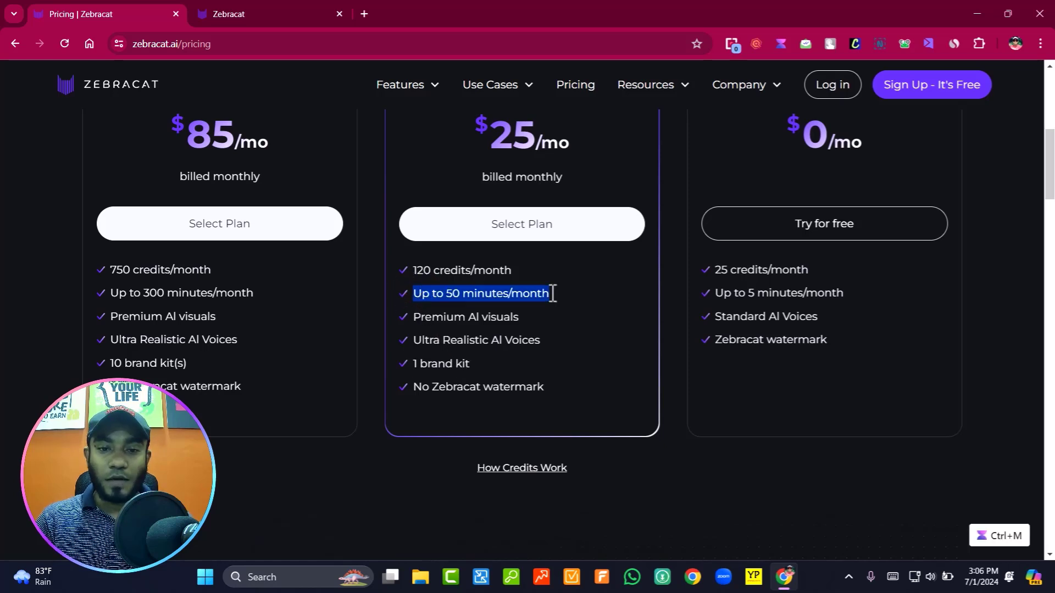
left_click(413, 296)
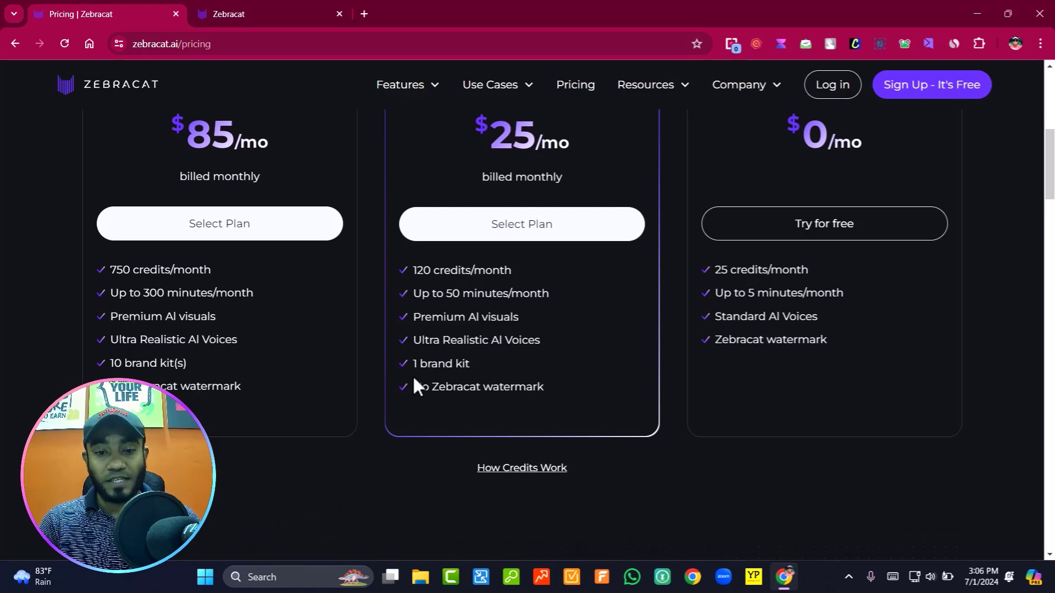
Step: Examine the Super Cat plan's price and inclusions, and return to the start of the pricing page
scroll(106, 168, "up", 1)
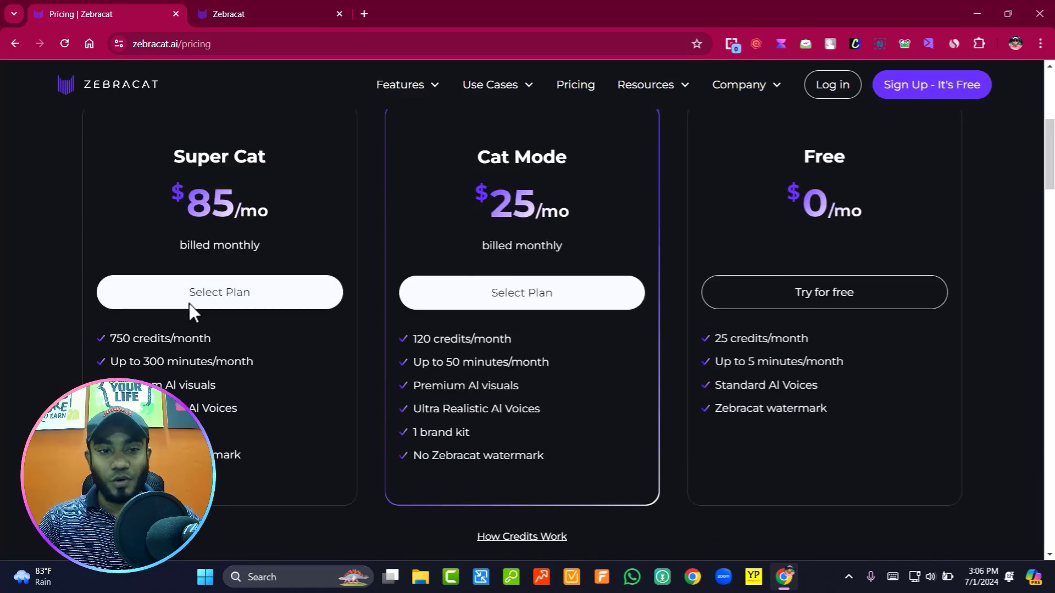
scroll(189, 305, "down", 2)
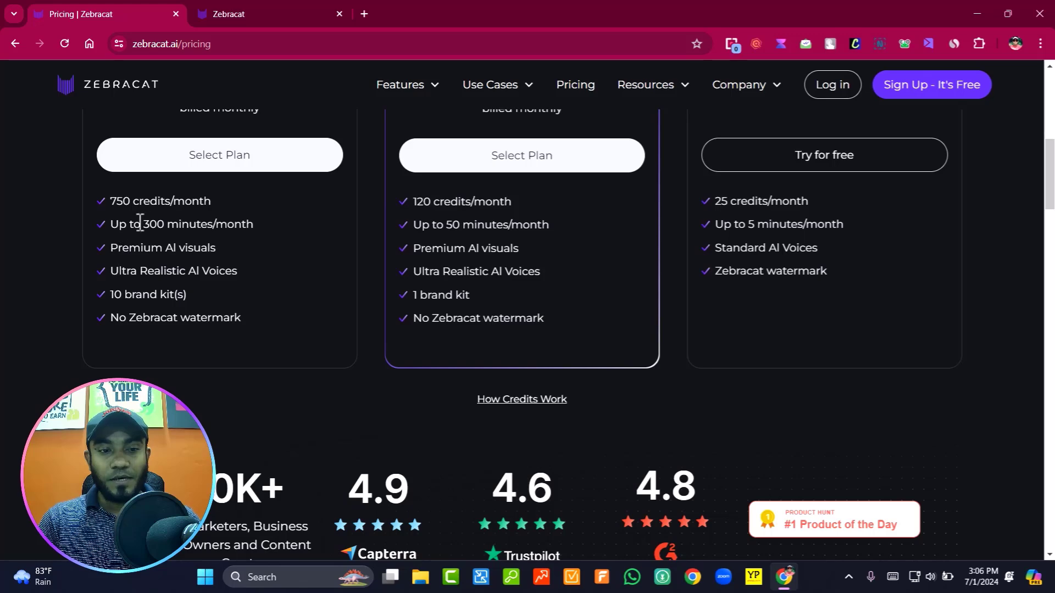
scroll(528, 379, "up", 3)
scroll(532, 378, "up", 4)
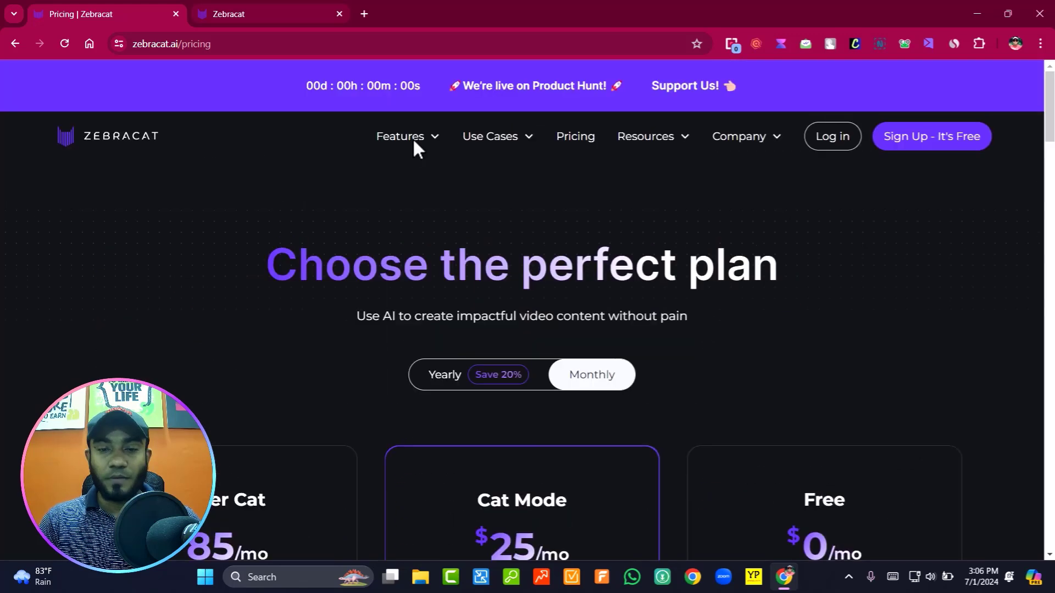
Step: Switch to the Zebracat studio and start creating a new video from a script
key("ctrl+Tab")
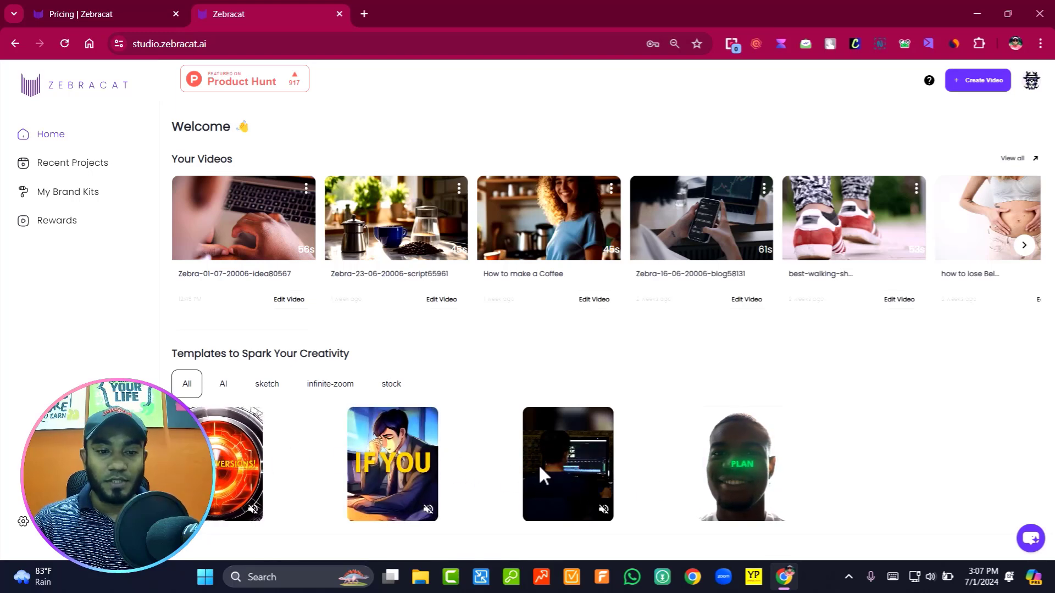
left_click(978, 85)
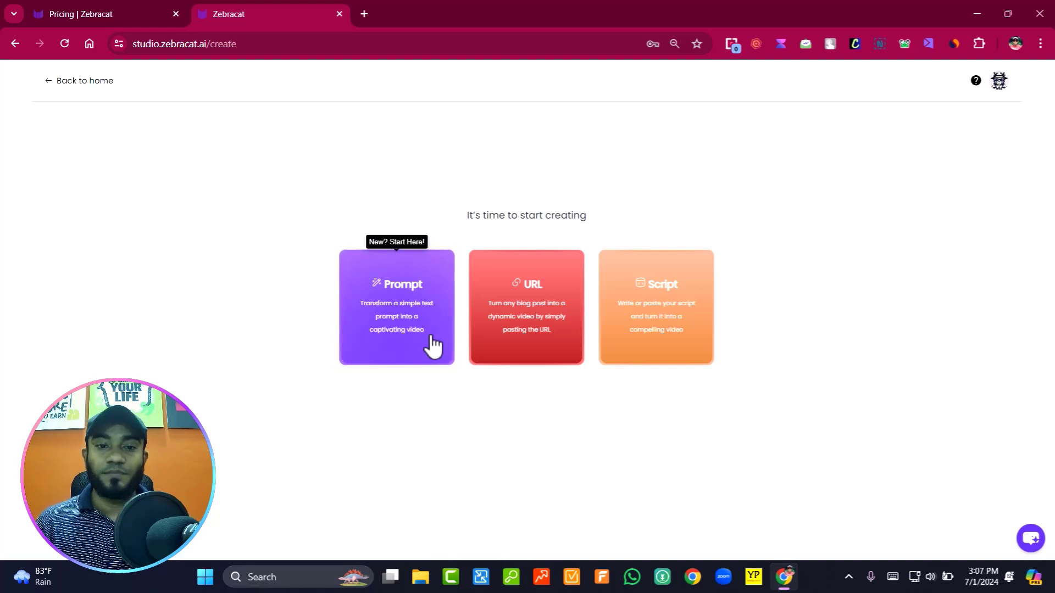
left_click(653, 317)
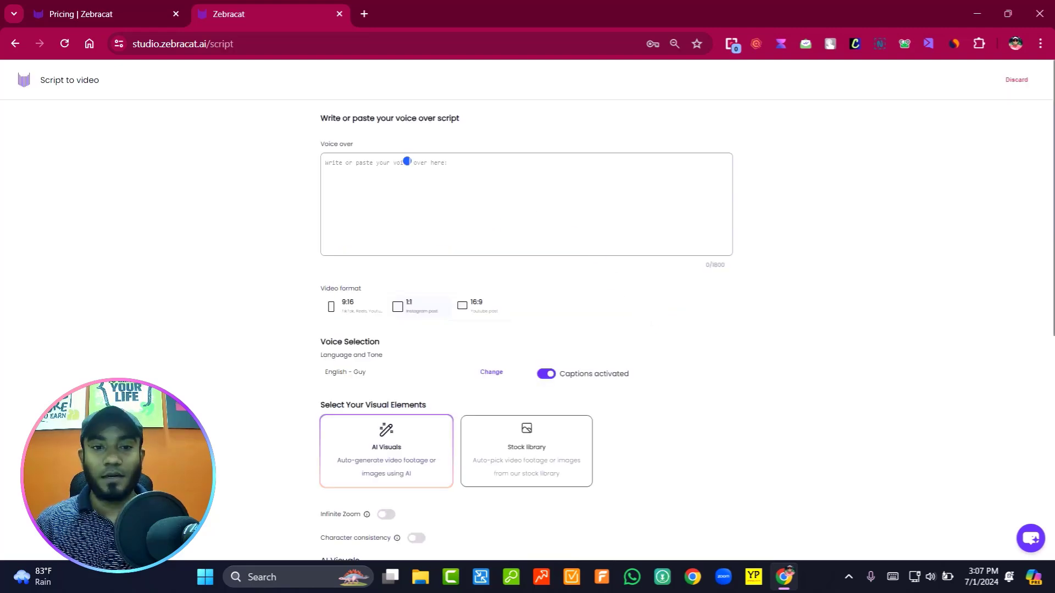
Step: Paste the copied running and hiking shoe script as the voice-over and choose the 9:16 video format
left_click(407, 162)
key("ctrl+v")
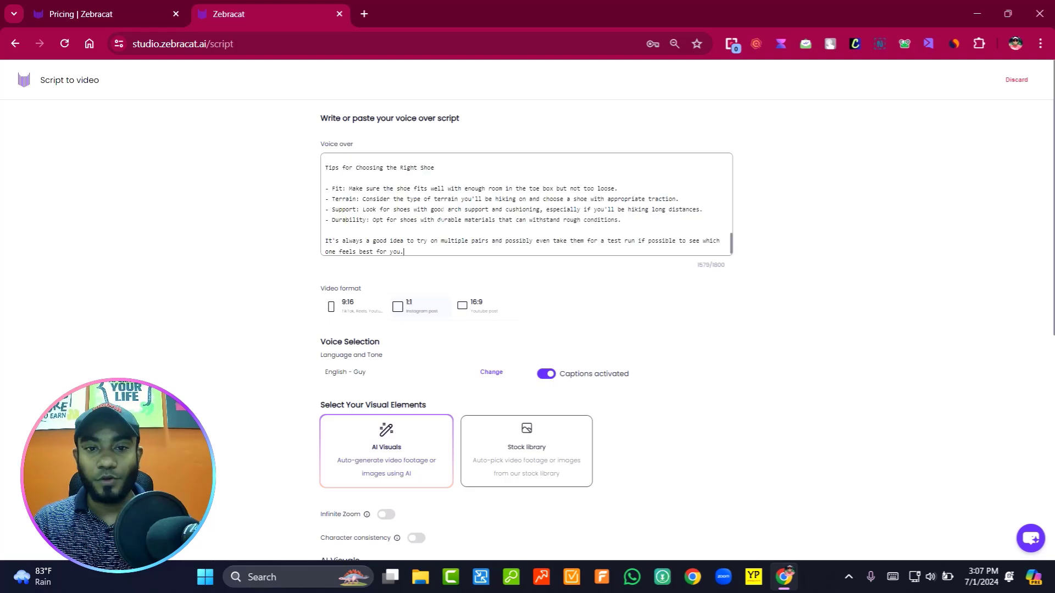
scroll(442, 220, "up", 10)
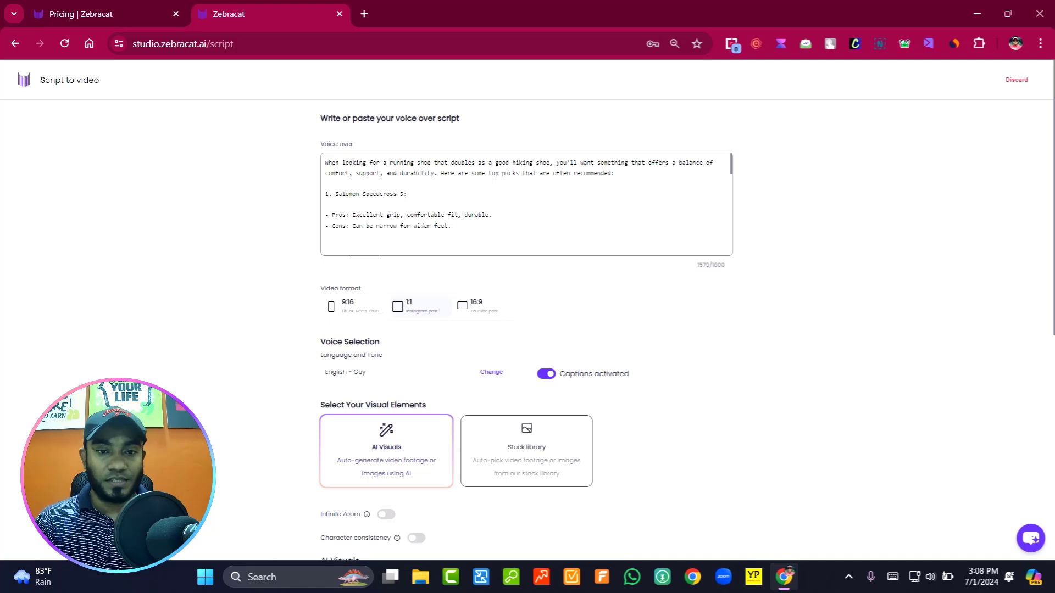
scroll(418, 226, "down", 10)
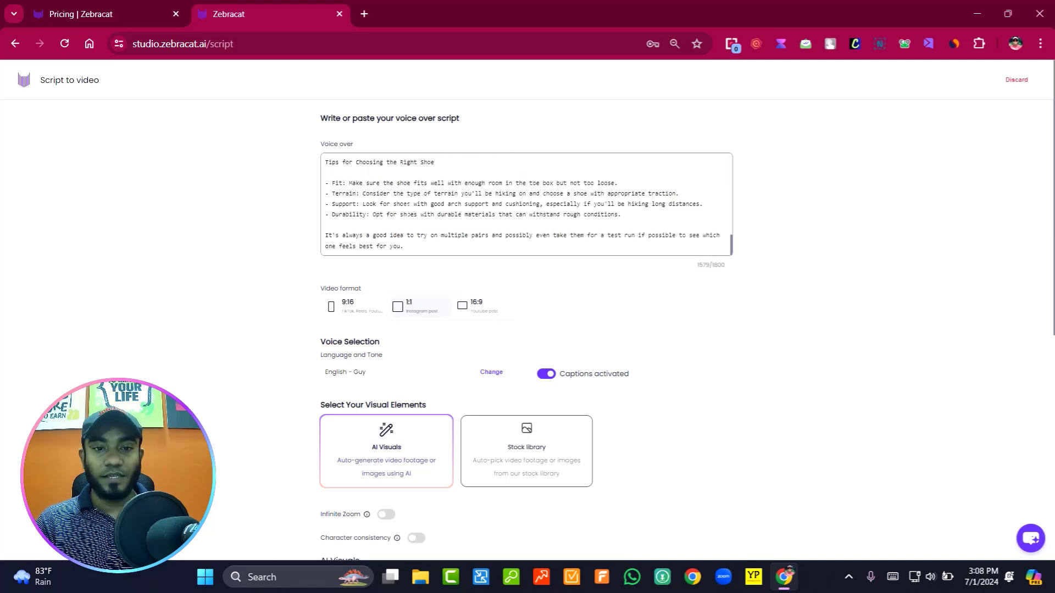
scroll(417, 226, "up", 10)
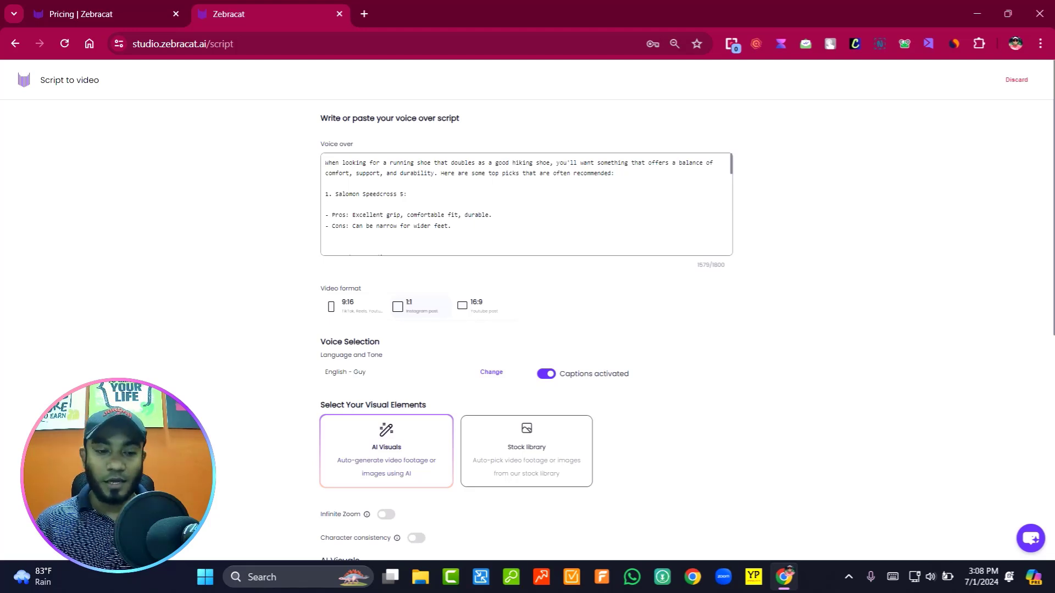
scroll(526, 204, "down", 1)
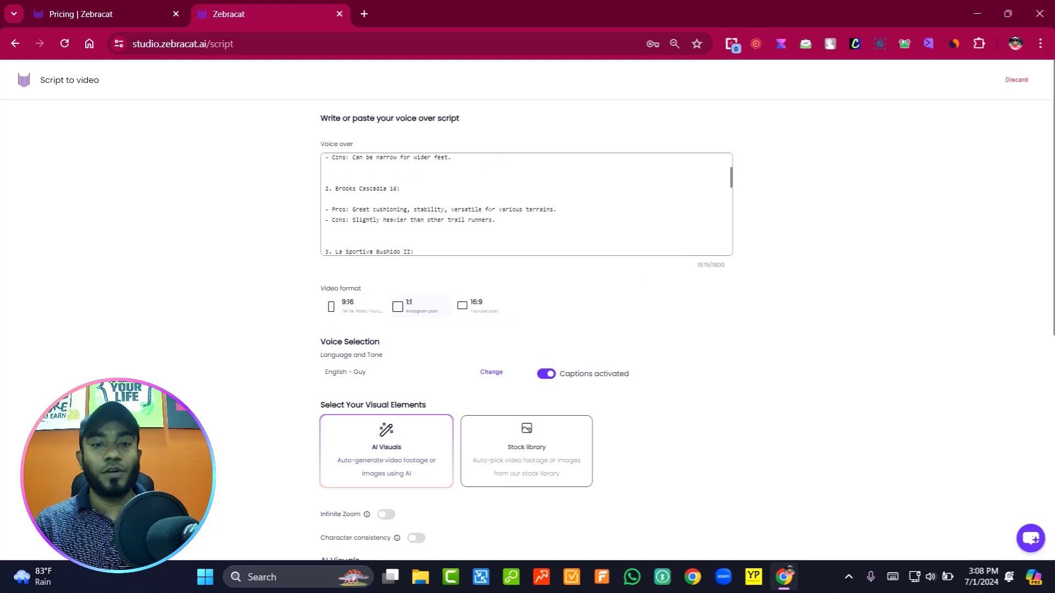
scroll(526, 204, "down", 3)
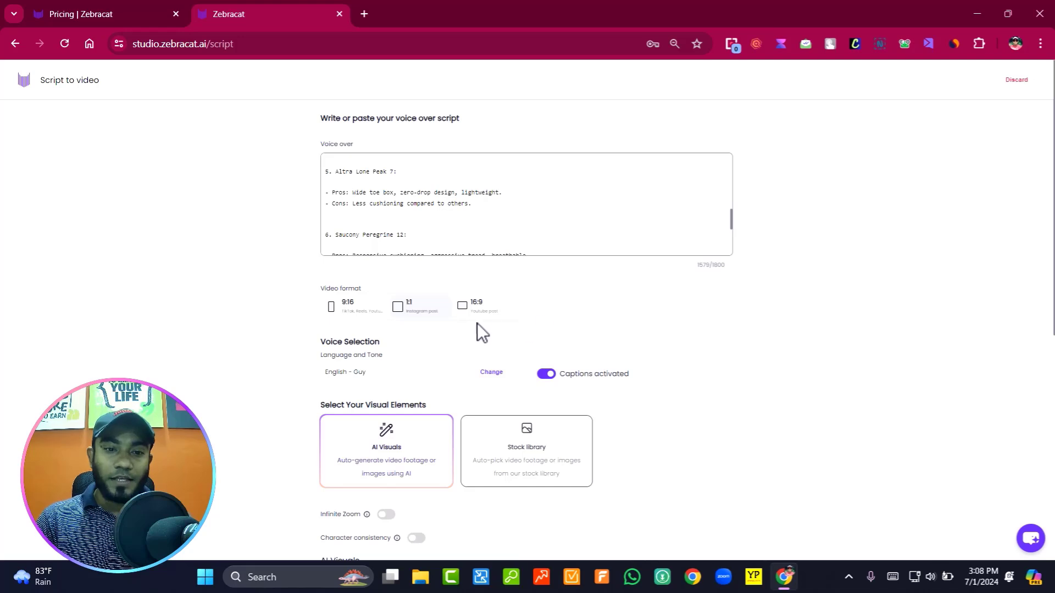
left_click(363, 318)
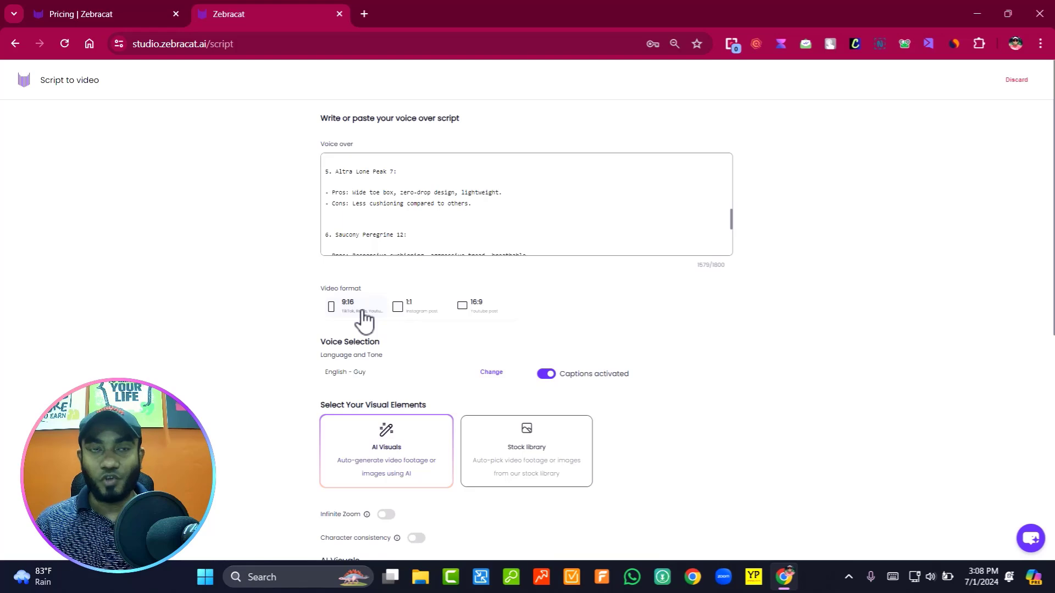
Step: Examine the languages, accents and AI voices available for the voice-over, leaving the voice selection without choosing one
scroll(440, 404, "down", 1)
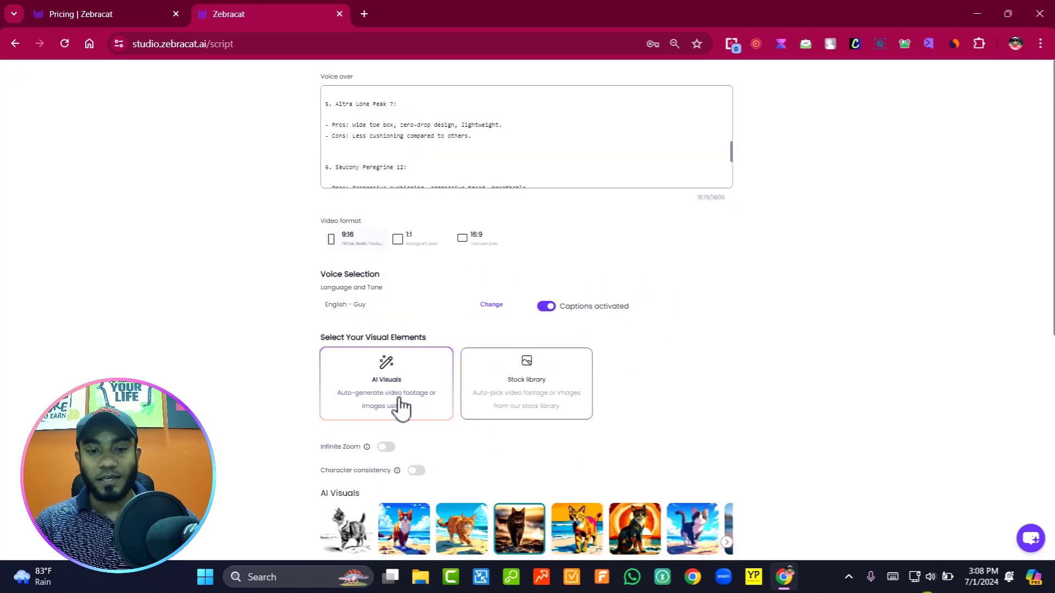
left_click(490, 305)
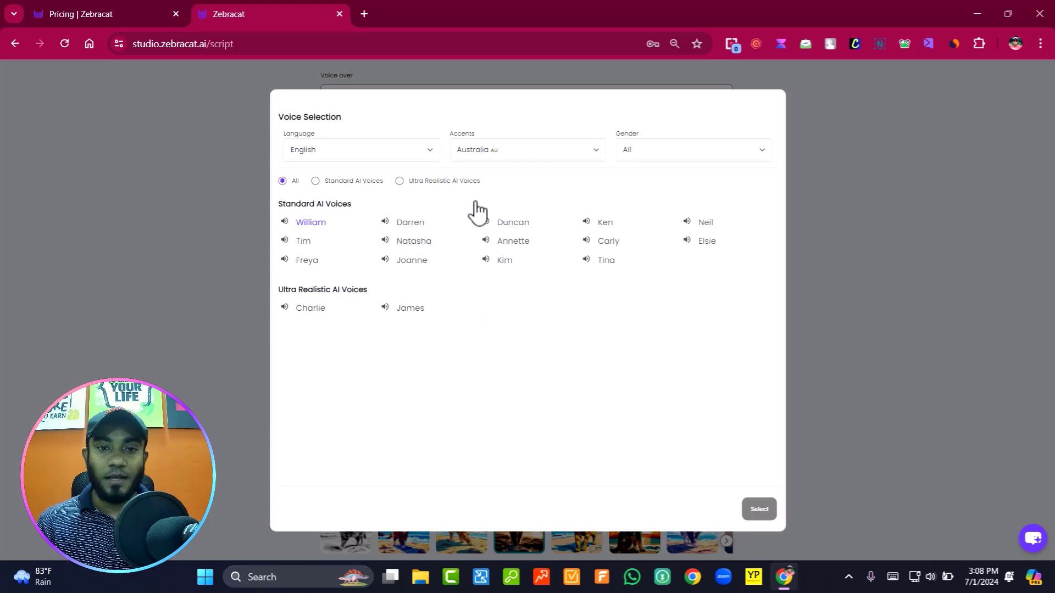
left_click(547, 156)
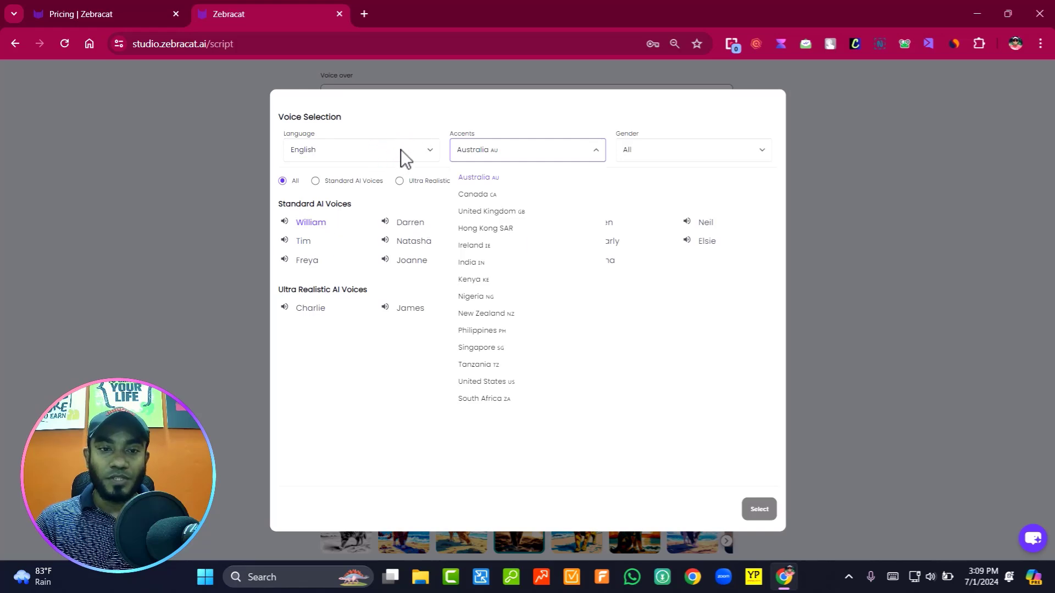
left_click(416, 150)
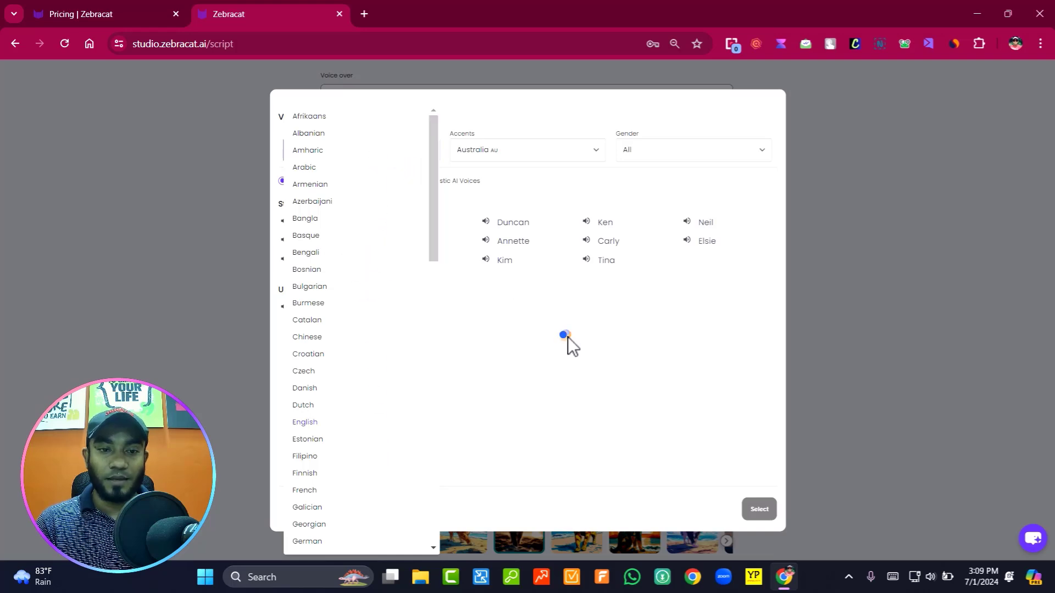
left_click(513, 324)
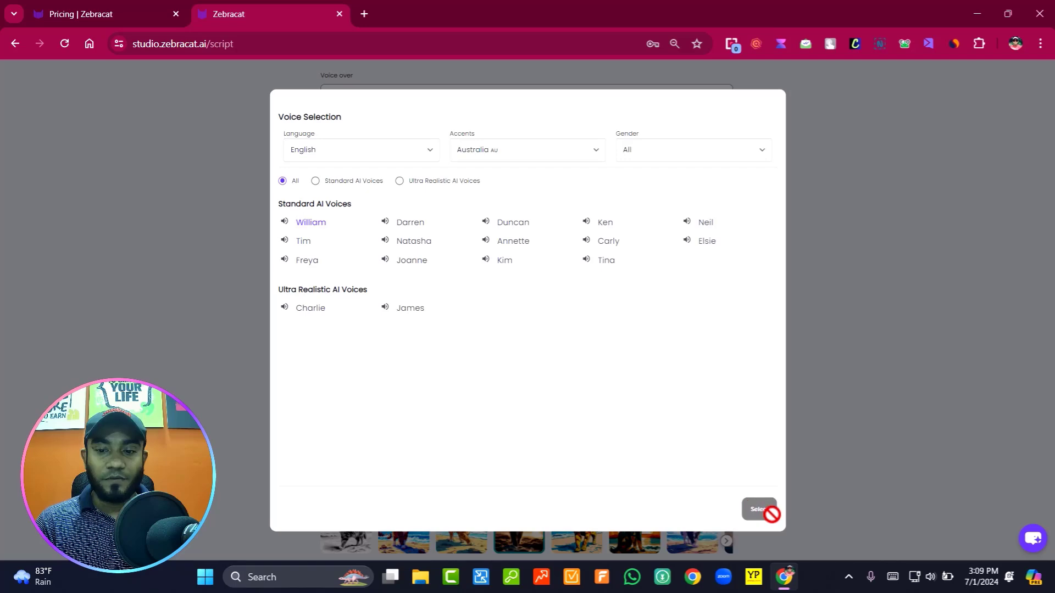
left_click(891, 294)
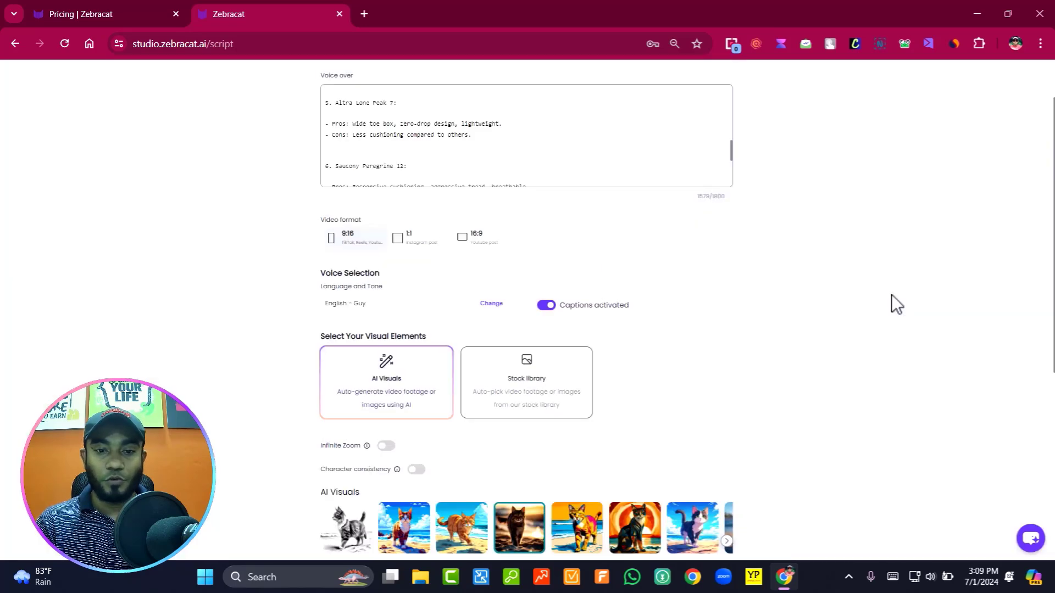
Step: Choose the stock library as the source of the video's visuals and collapse the advanced settings
scroll(891, 295, "down", 3)
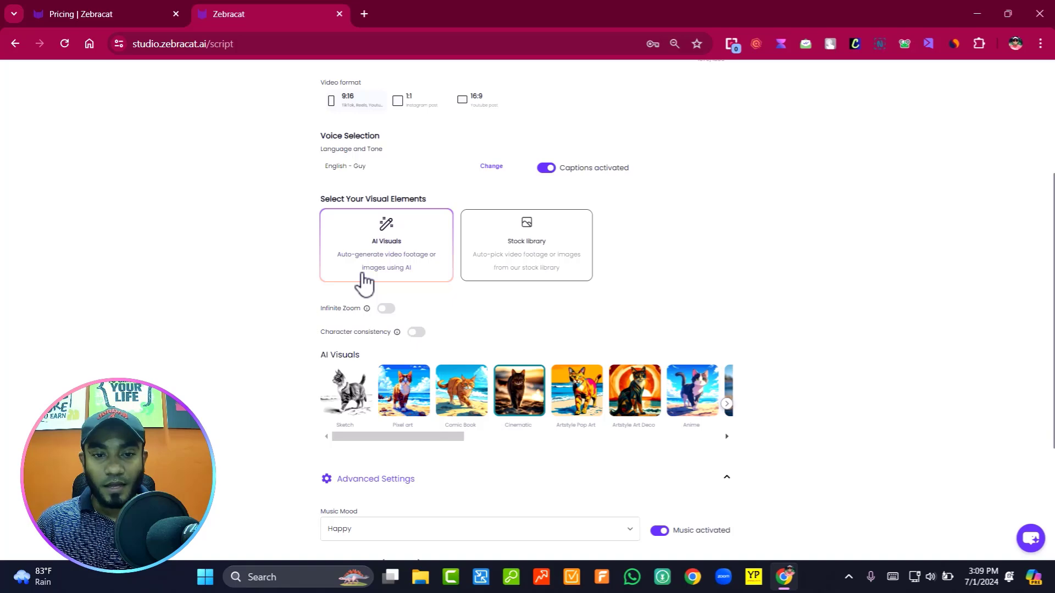
left_click(565, 270)
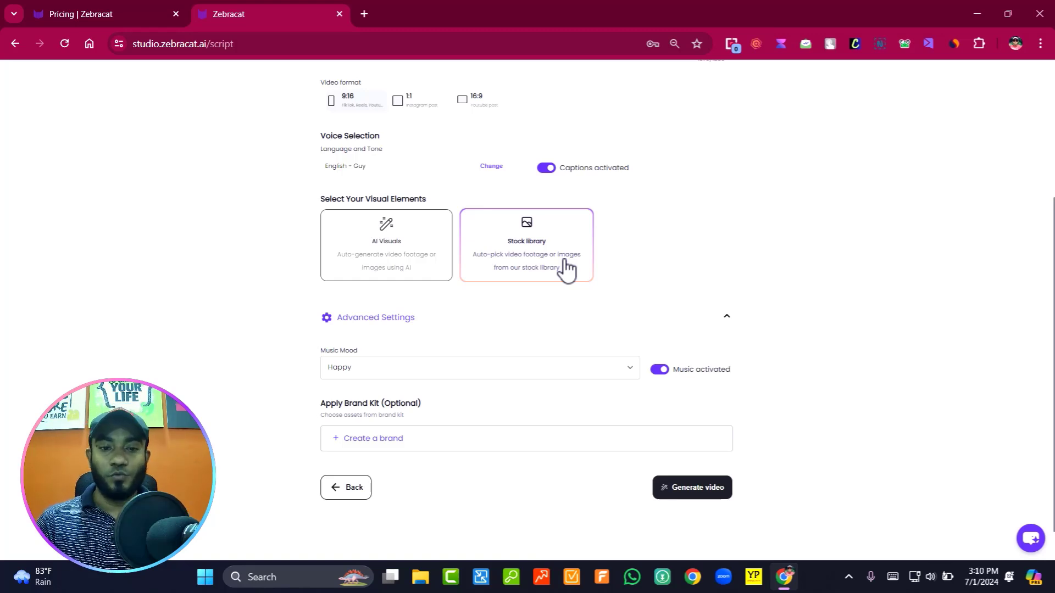
left_click(369, 318)
scroll(642, 319, "up", 1)
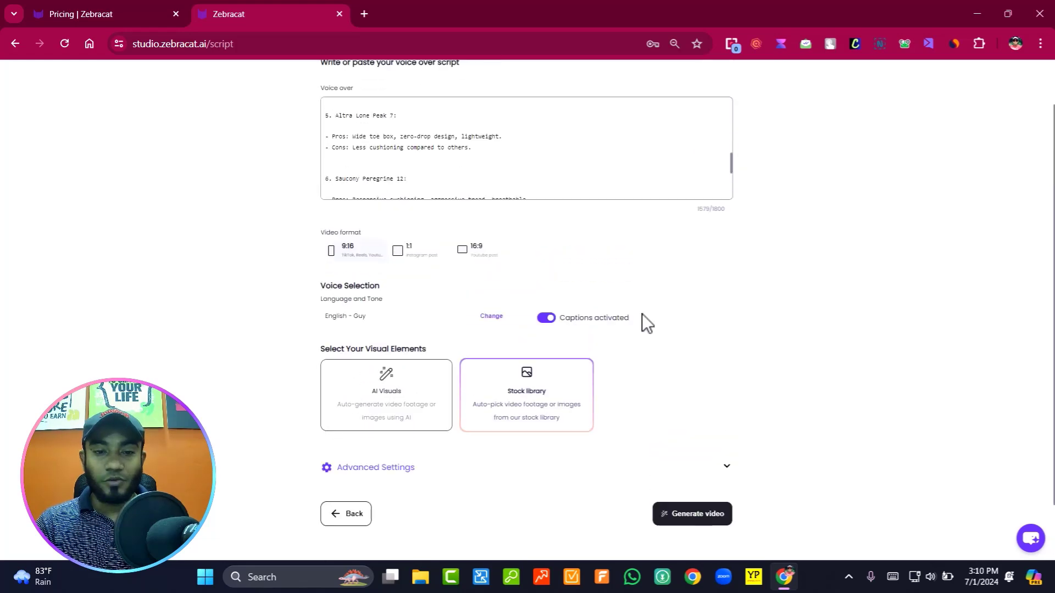
Step: Review the music moods in the advanced settings, keep Happy with music activated, and generate the video from the script
scroll(642, 319, "up", 1)
scroll(643, 323, "down", 2)
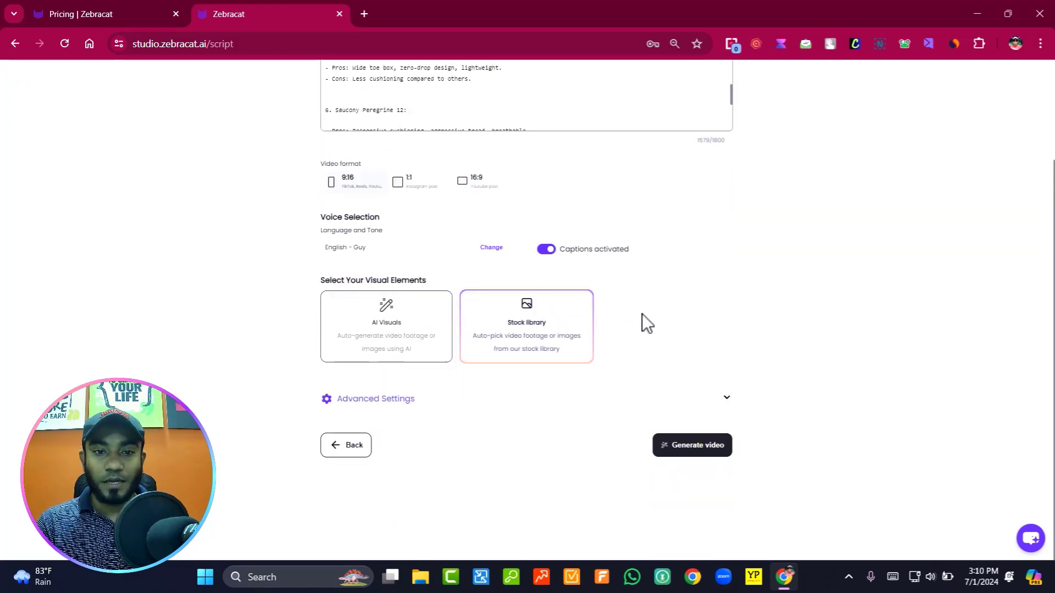
left_click(367, 404)
scroll(582, 354, "down", 2)
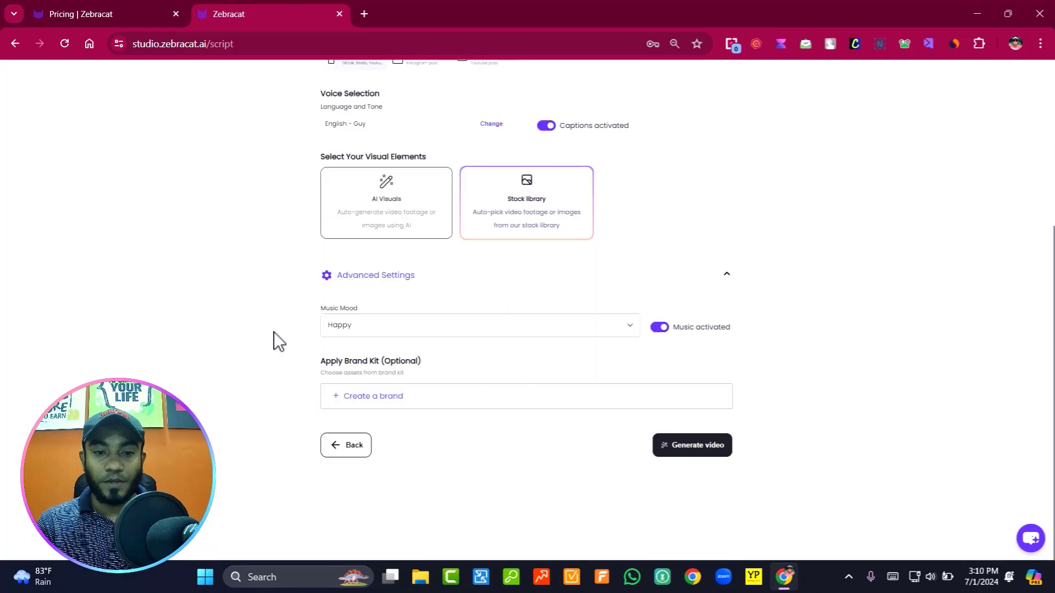
left_click(581, 327)
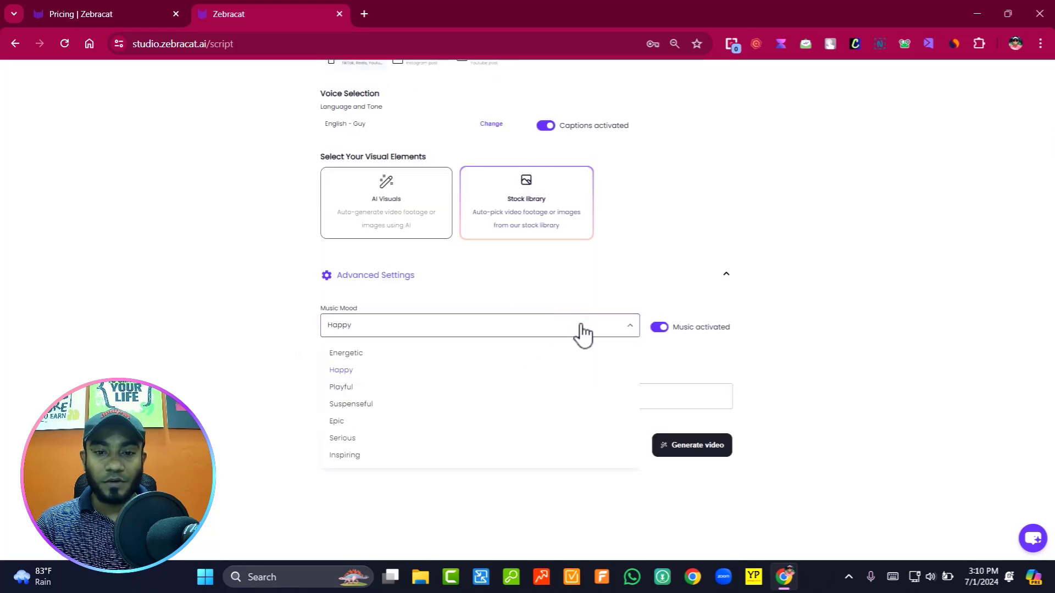
left_click(686, 278)
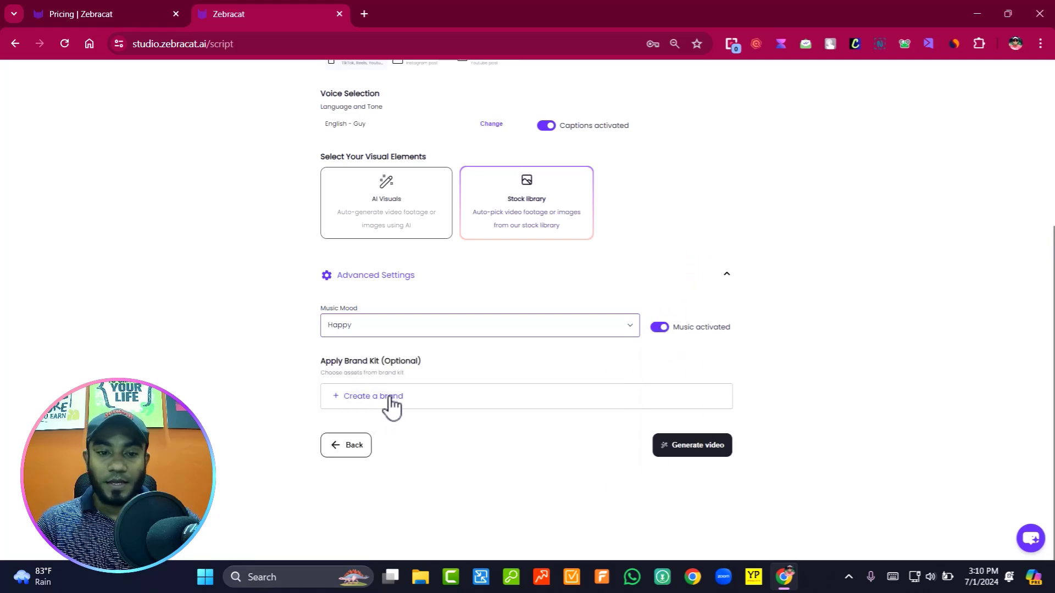
left_click(694, 454)
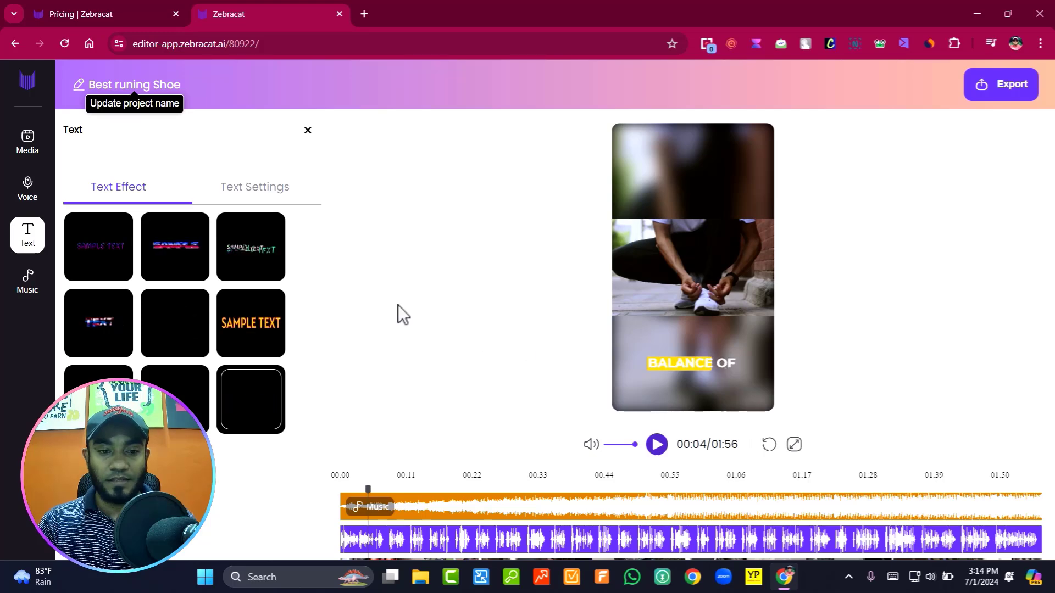
Step: Examine the music categories, the voice-over script and the scene list of the generated running shoe video
left_click(28, 286)
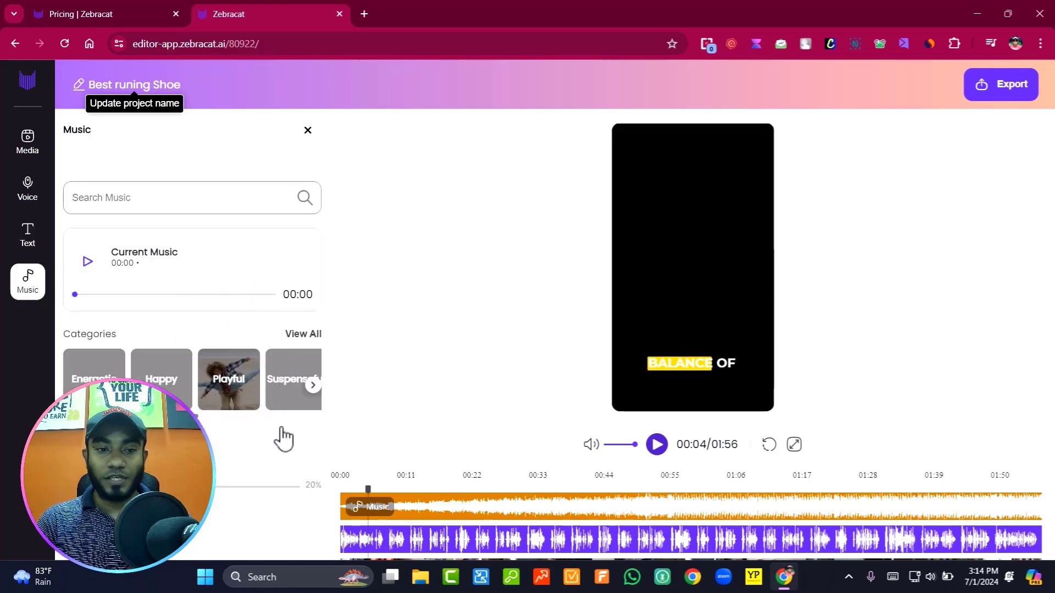
left_click(26, 203)
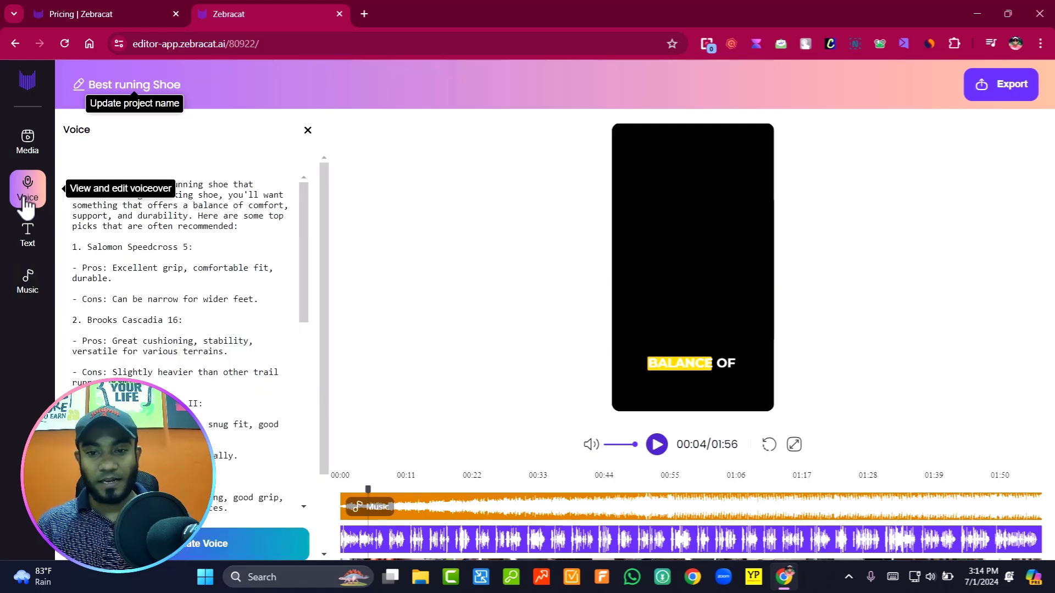
left_click(32, 144)
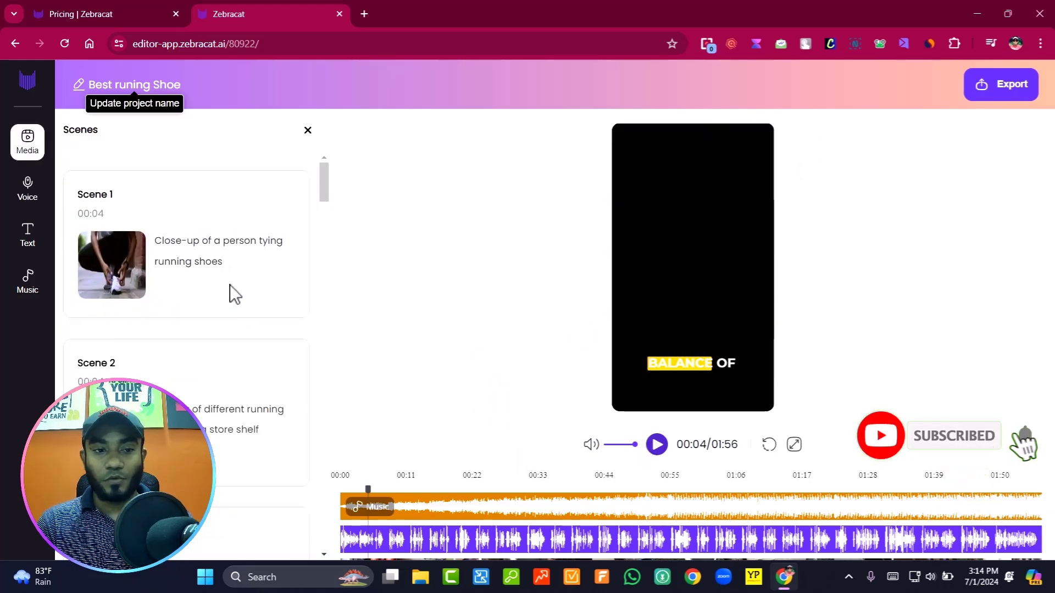
Step: Play the generated running shoe video and look through all of its scenes and their descriptions
left_click(658, 445)
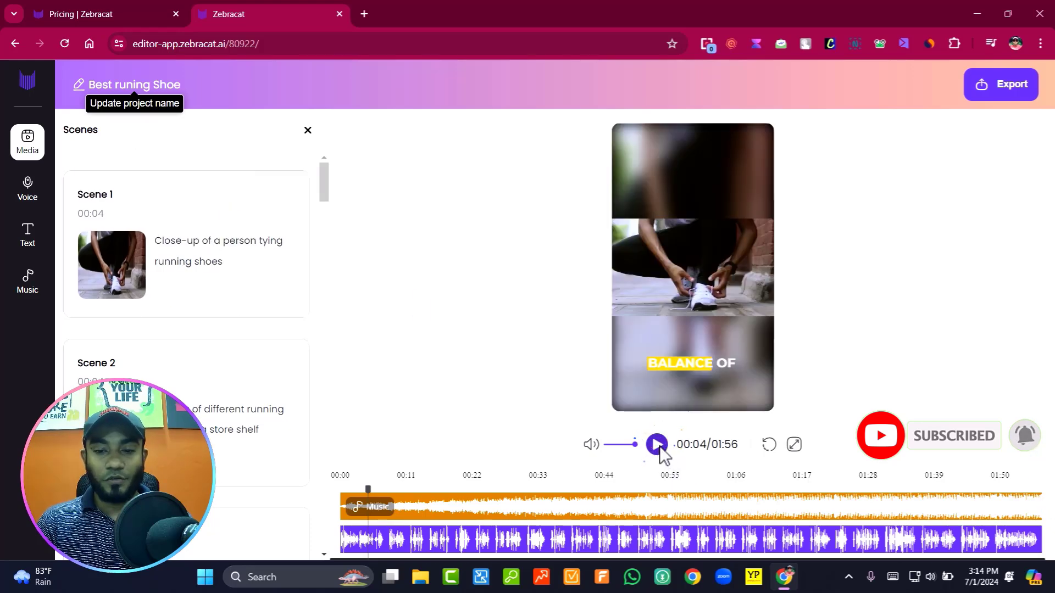
left_click(657, 444)
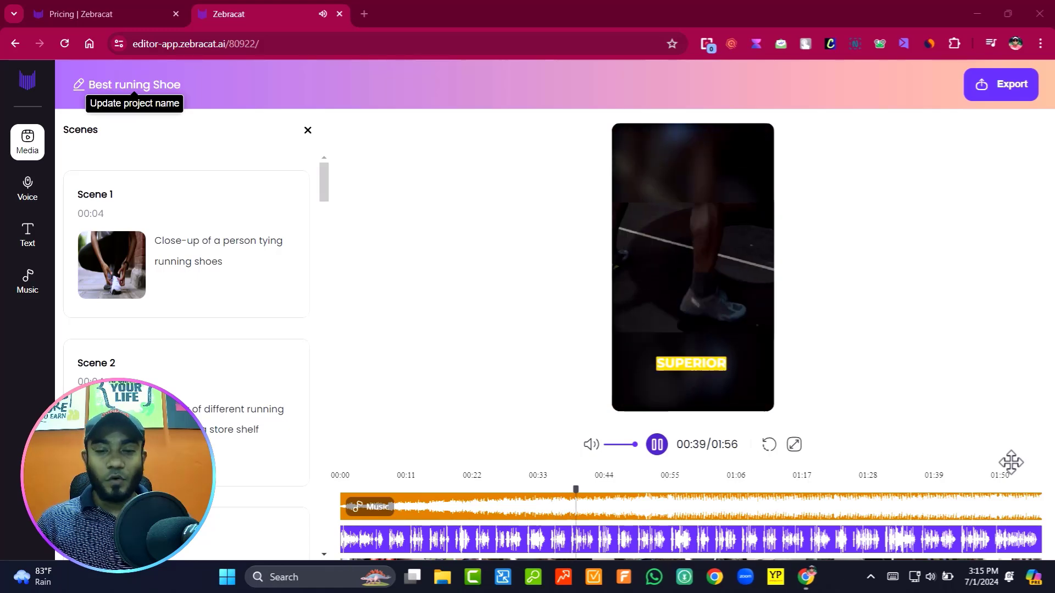
scroll(220, 351, "down", 5)
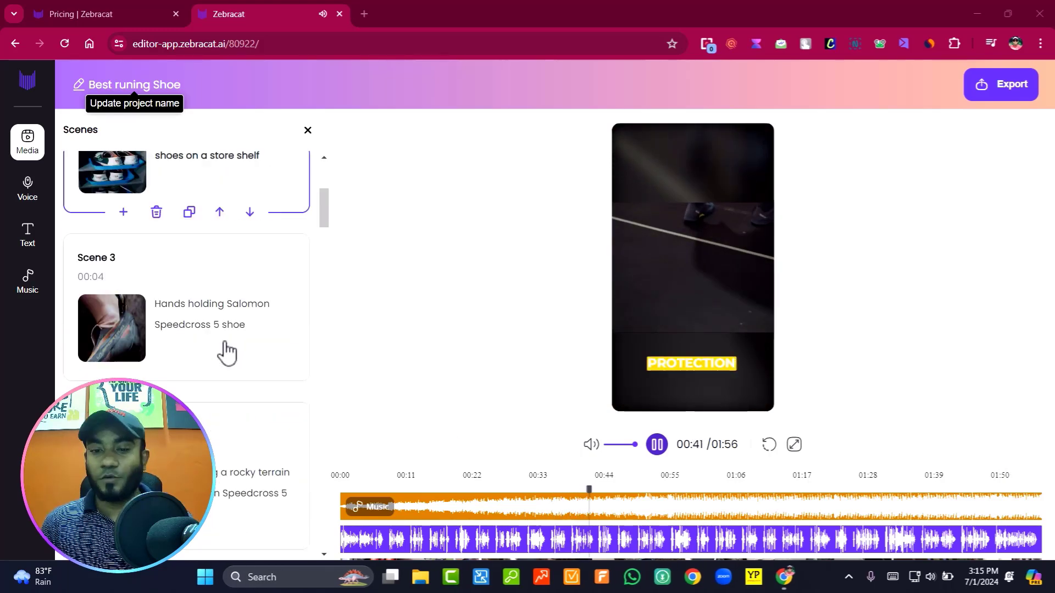
scroll(226, 351, "down", 20)
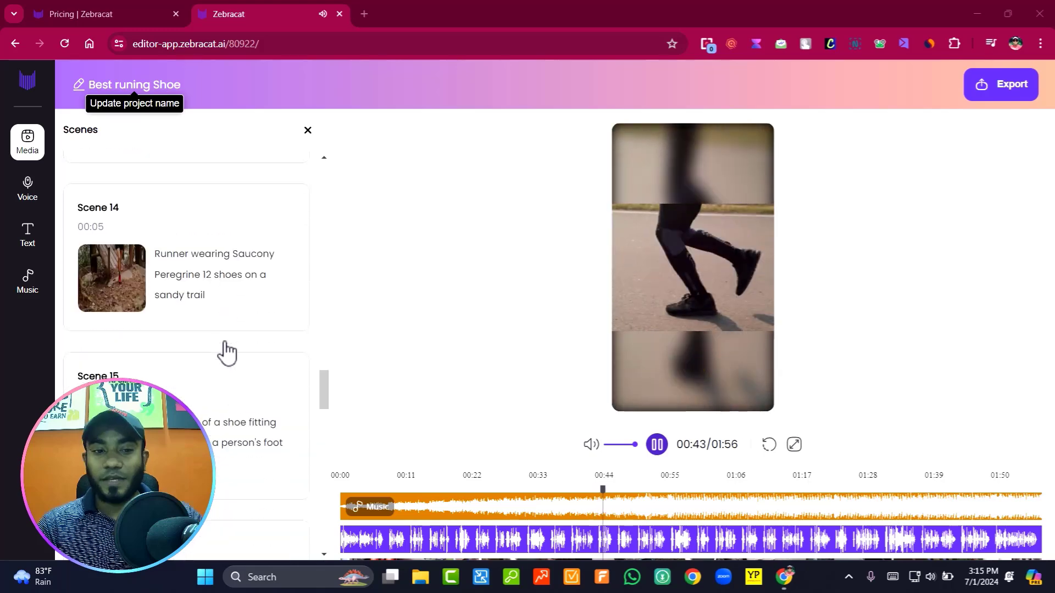
scroll(227, 352, "down", 9)
scroll(226, 351, "up", 20)
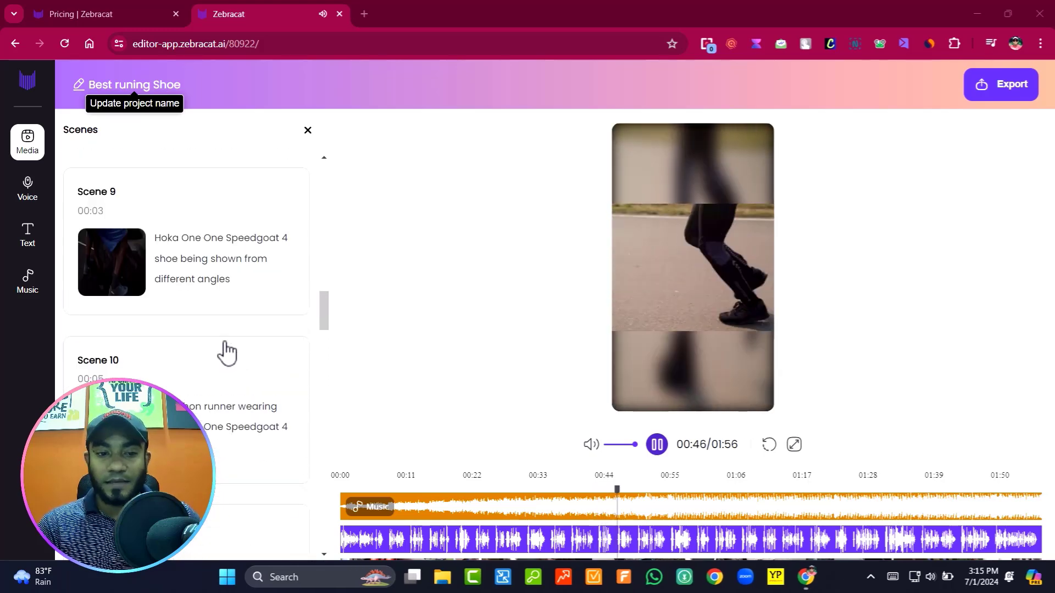
scroll(227, 352, "up", 20)
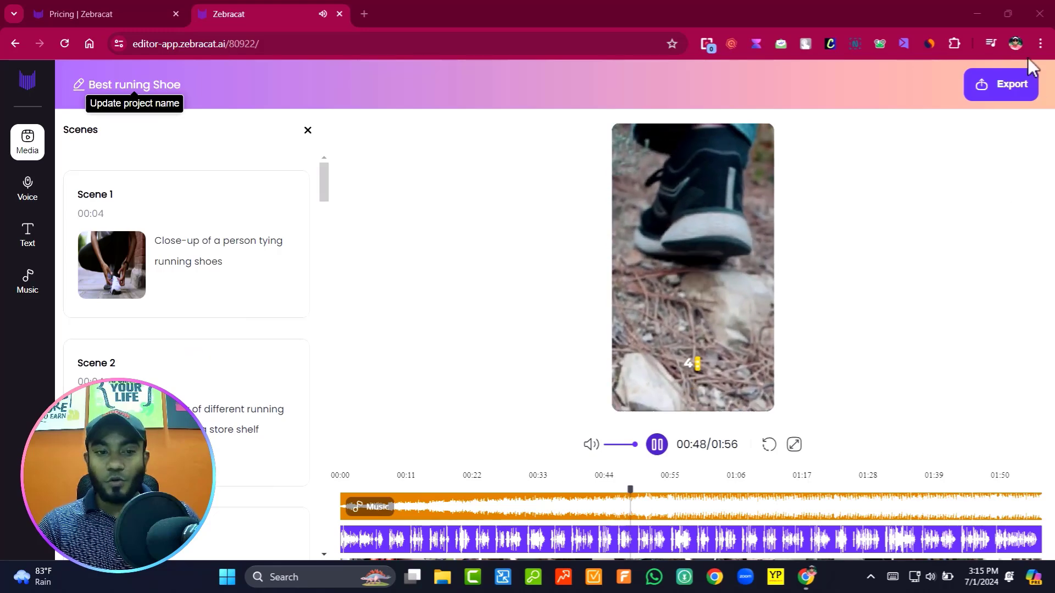
Step: Export the finished Best runing Shoe video
left_click(1025, 94)
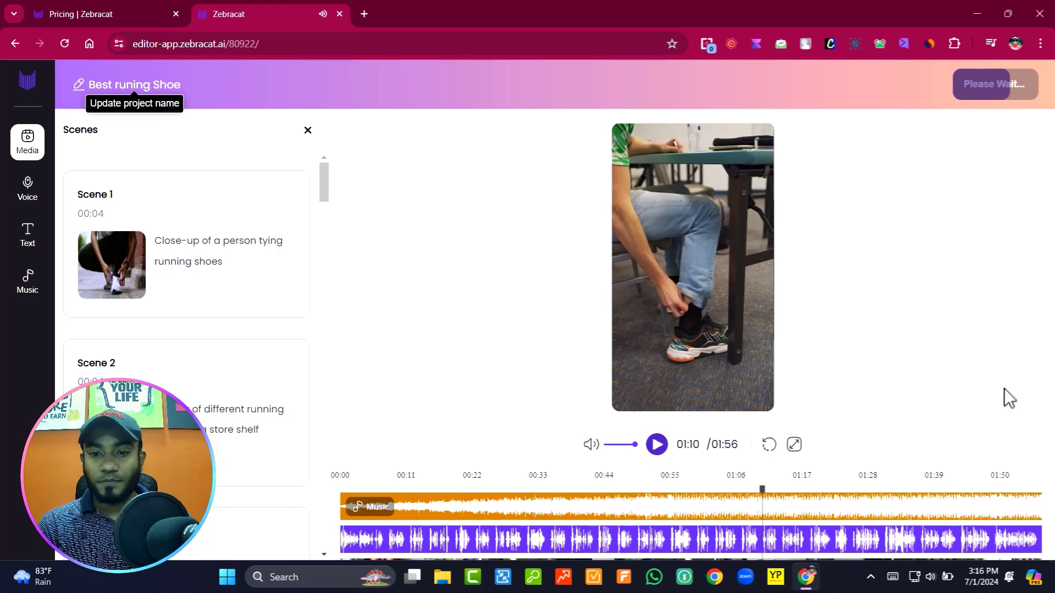
left_click(144, 12)
left_click(229, 14)
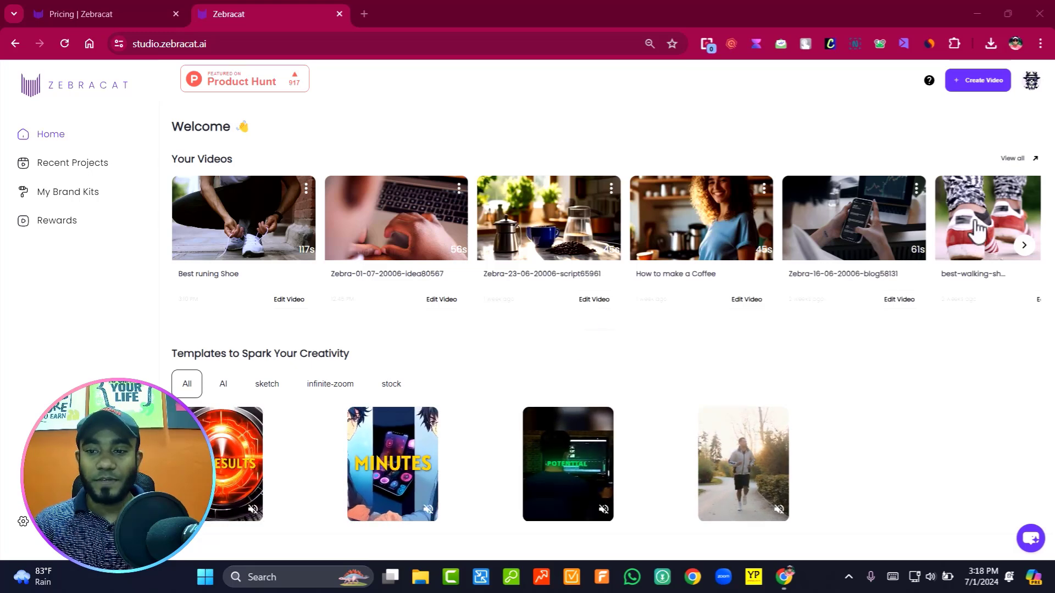
Step: Open the coffee video project Zebra-23-06-20006-script65961 from the studio home, preview it, and return to the home page
left_click(594, 299)
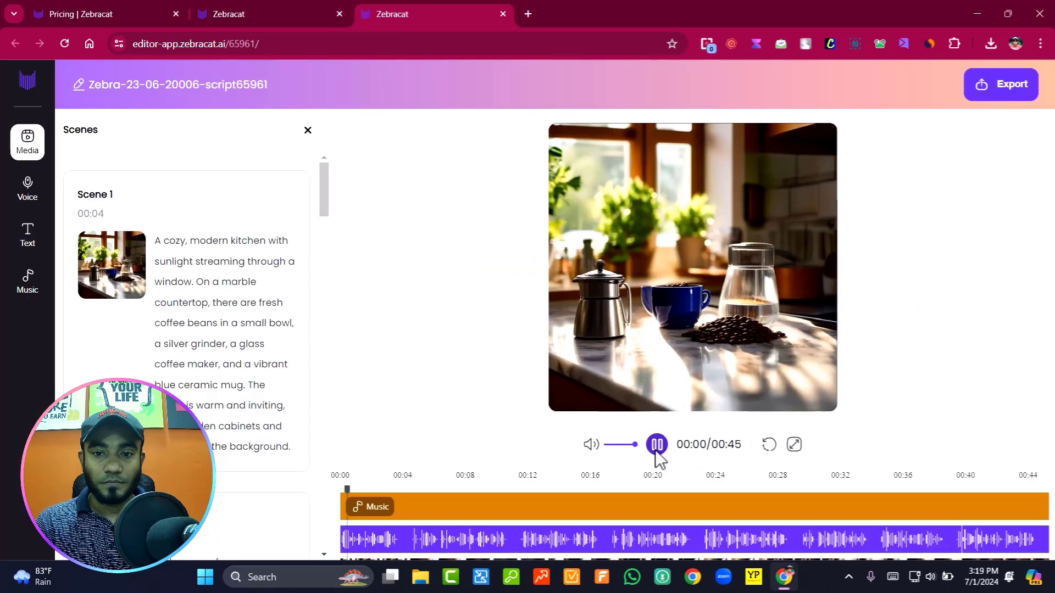
left_click(657, 444)
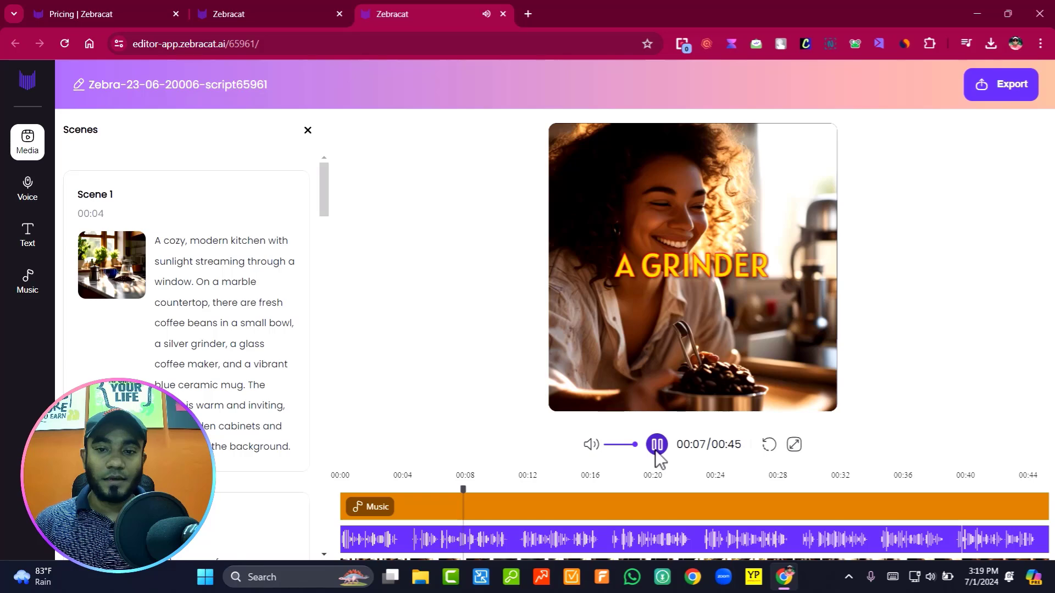
key("ctrl+shift+Tab")
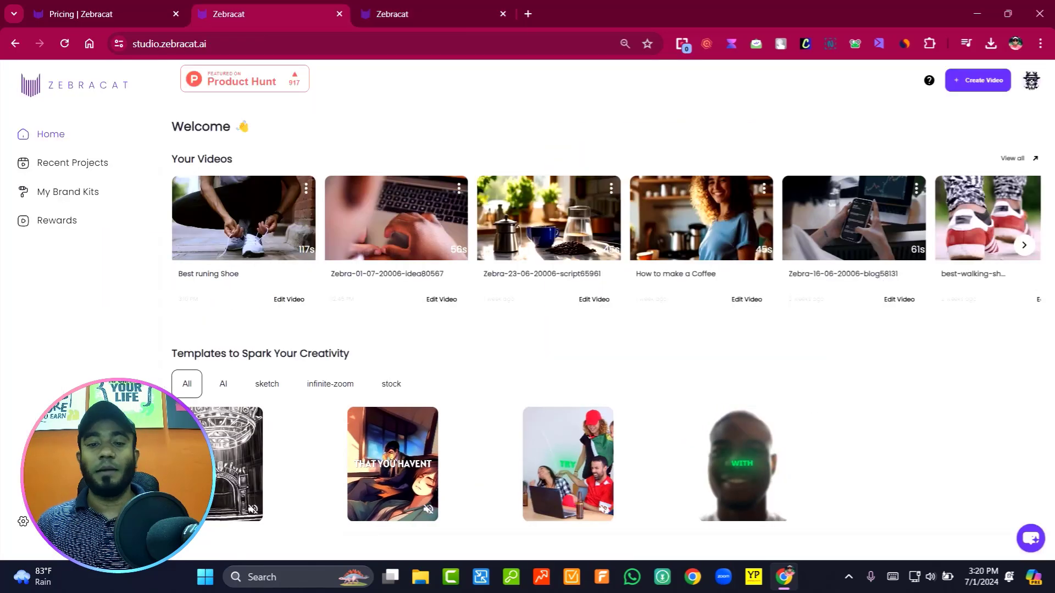